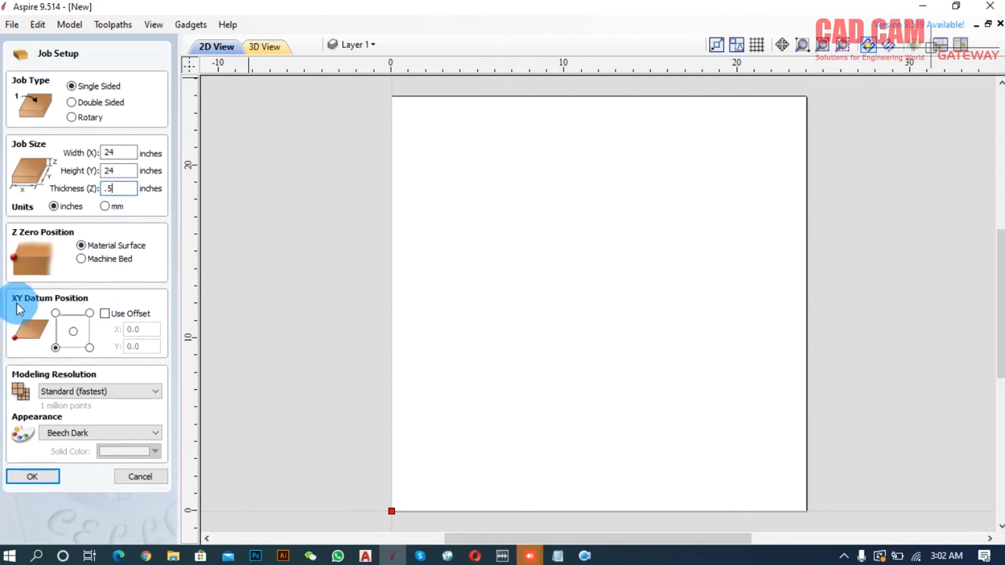
- Set the job's XY datum position to the centre of the material and create the job
{"action": "left_click", "coordinate": [74, 332]}
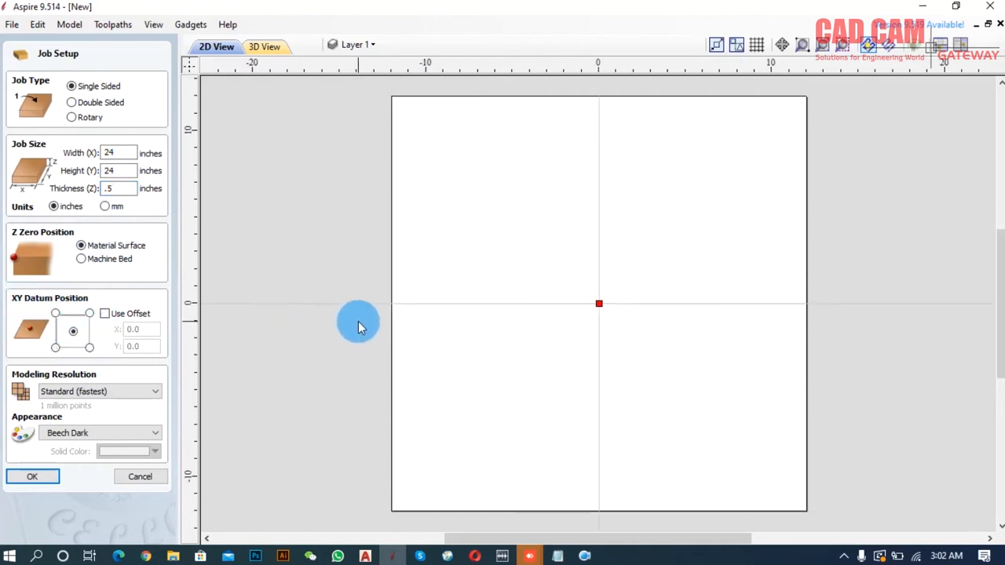
{"action": "left_click", "coordinate": [33, 477]}
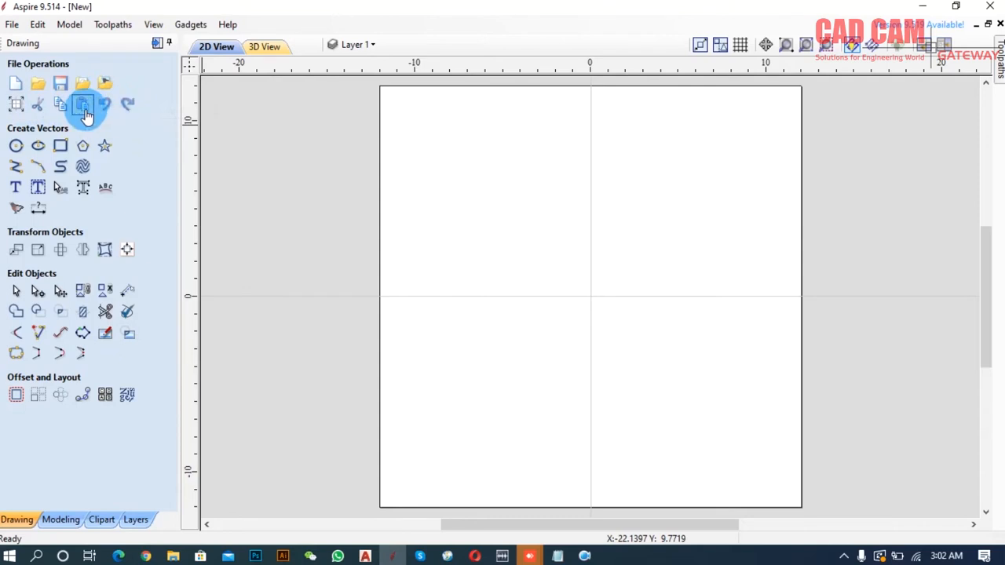
- Create a circle with its centre point at X 0, Y 0 and a diameter of 20 inches
{"action": "left_click", "coordinate": [16, 146]}
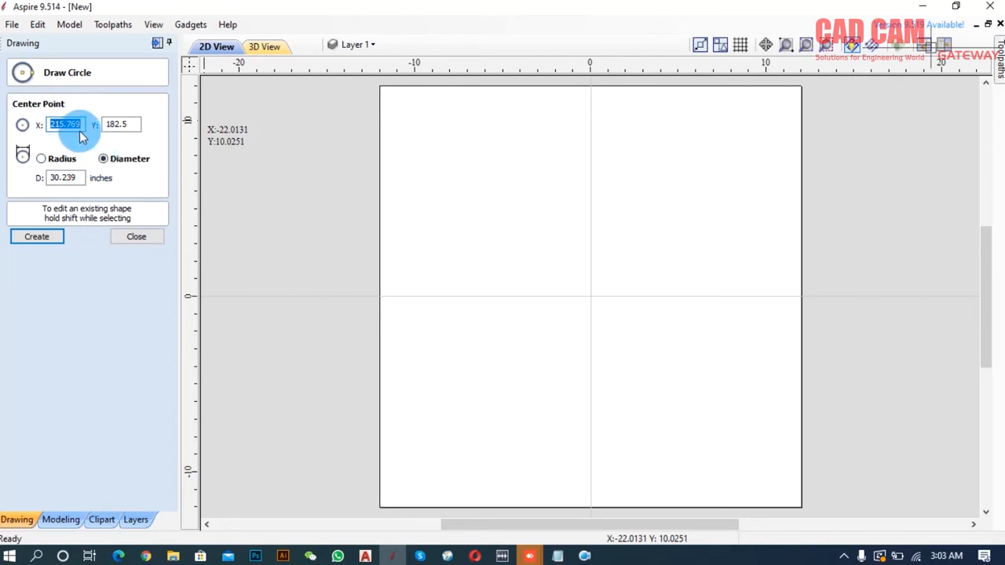
{"action": "type", "text": "0"}
{"action": "key", "text": "Tab"}
{"action": "type", "text": "0"}
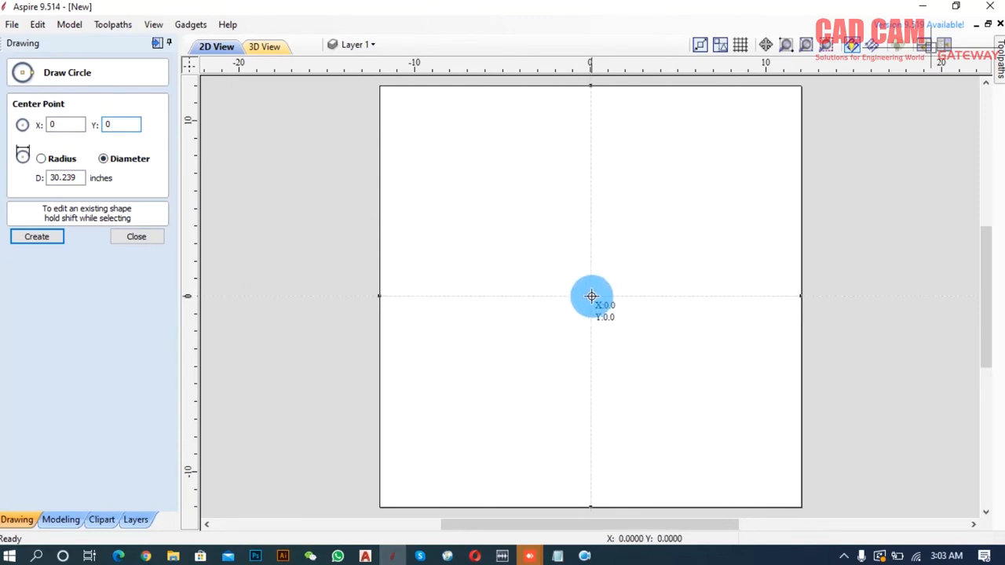
{"action": "double_click", "coordinate": [71, 176]}
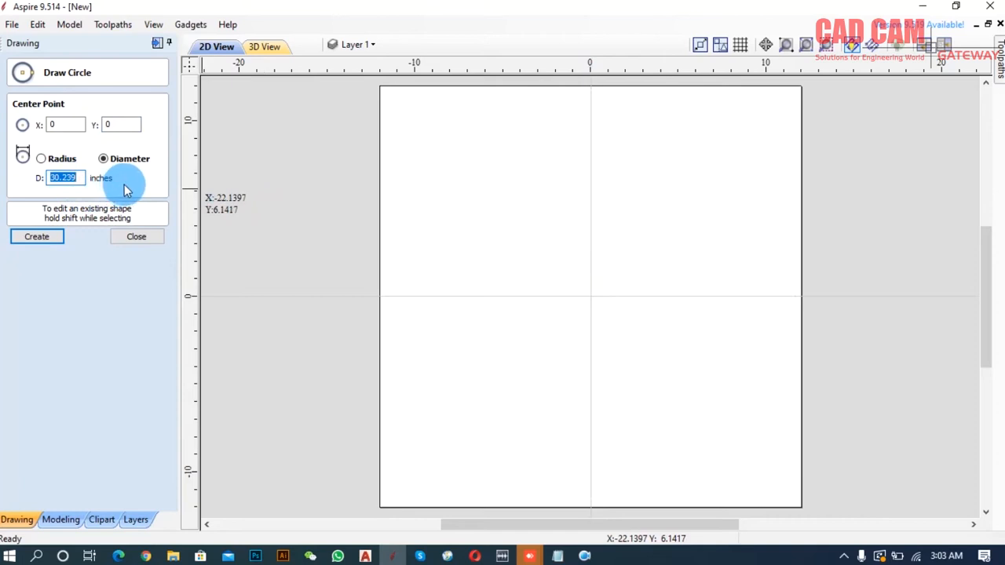
{"action": "type", "text": "20"}
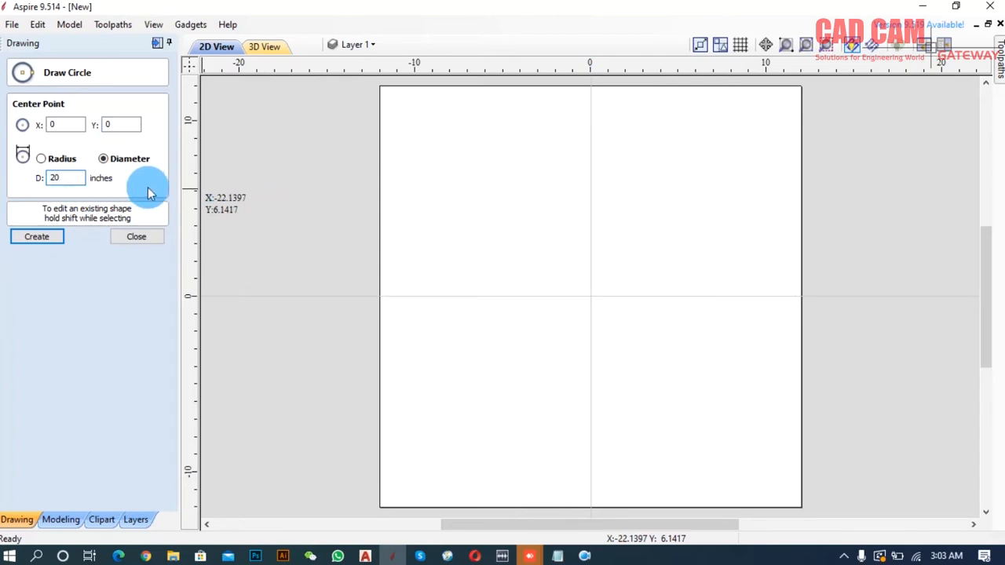
{"action": "left_click", "coordinate": [43, 237]}
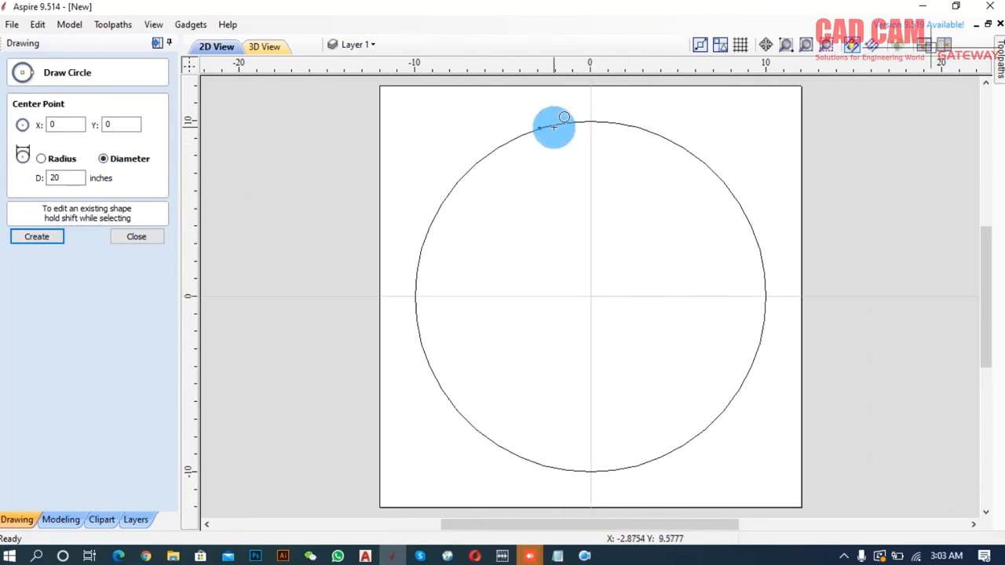
- Create two more circles centred on the origin, with diameters of 22 and 18 inches, and finish circle drawing
{"action": "left_click_drag", "start_coordinate": [68, 177], "coordinate": [20, 184]}
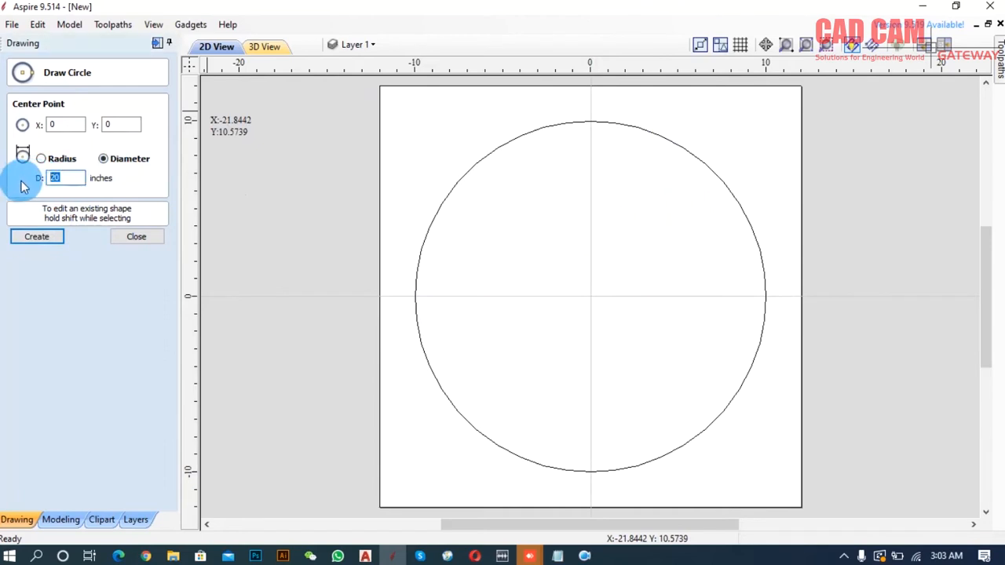
{"action": "left_click", "coordinate": [54, 236]}
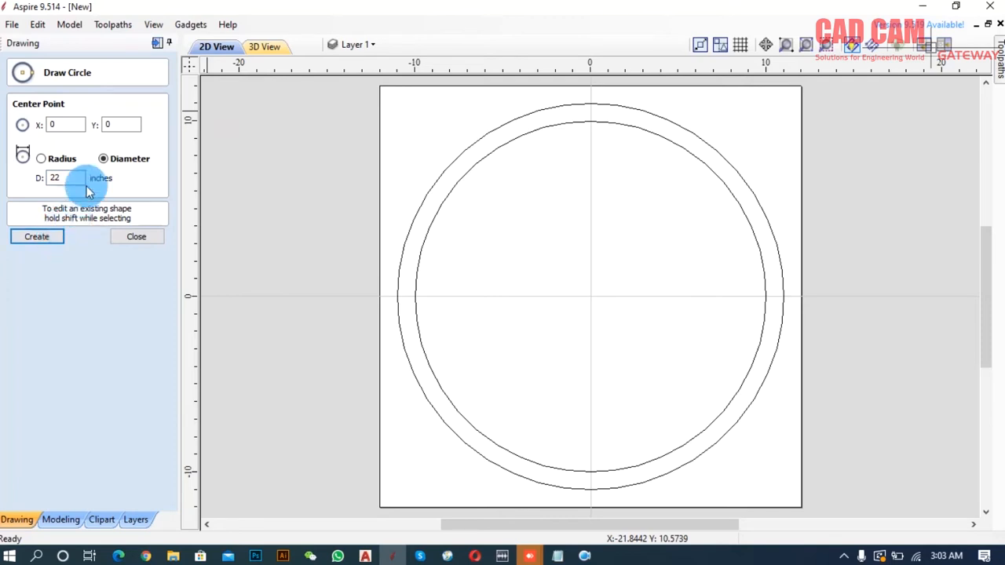
{"action": "double_click", "coordinate": [64, 178]}
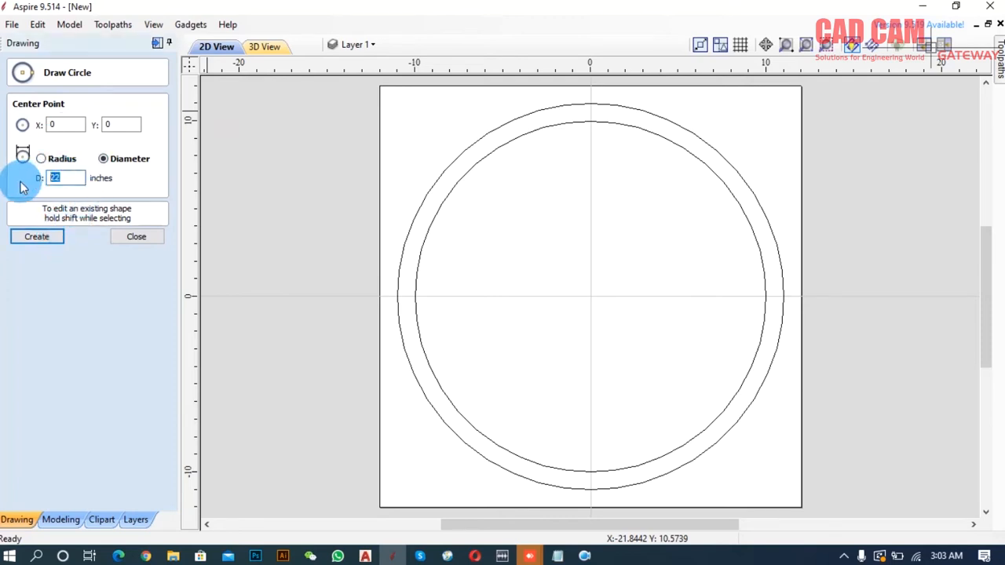
{"action": "key", "text": "BackSpace"}
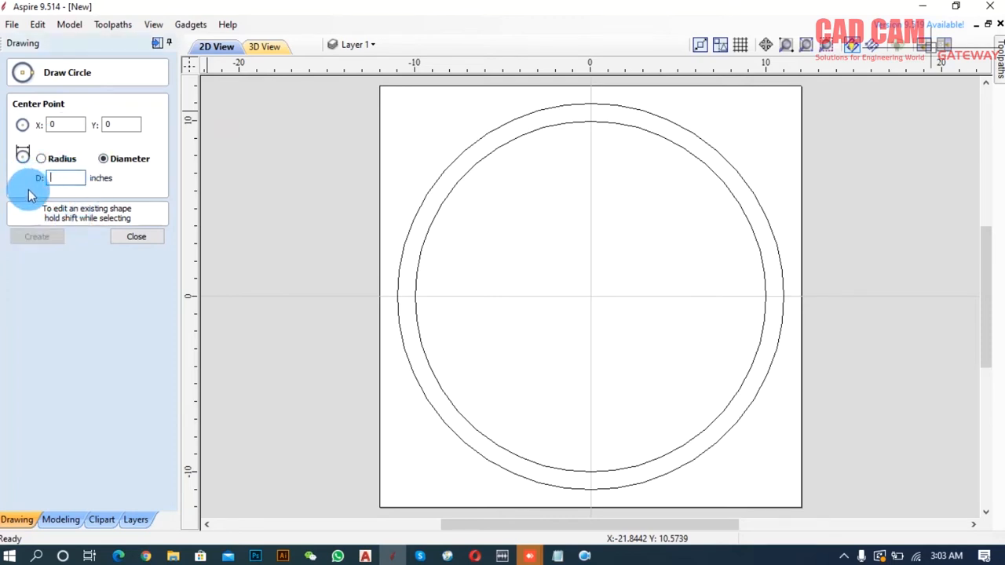
{"action": "type", "text": "18"}
{"action": "left_click", "coordinate": [37, 237]}
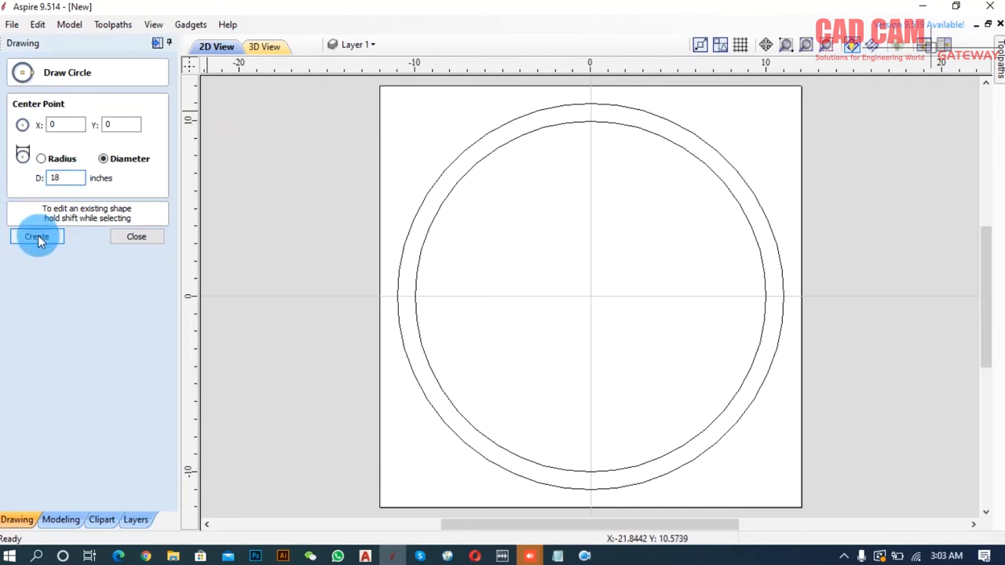
{"action": "left_click", "coordinate": [140, 240]}
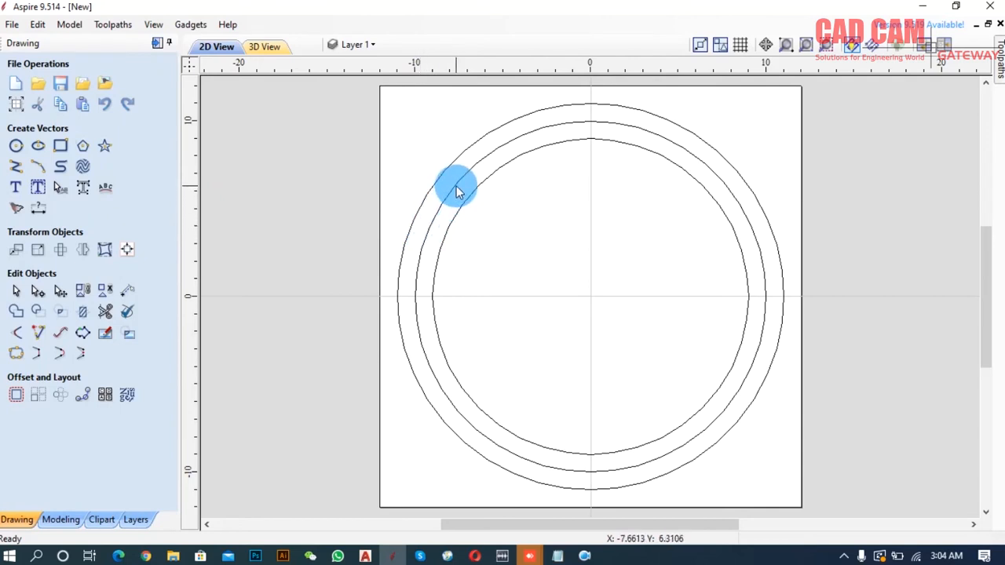
- Create an ellipse centred on the origin, 20 inches wide and 10 inches high
{"action": "left_click", "coordinate": [38, 147]}
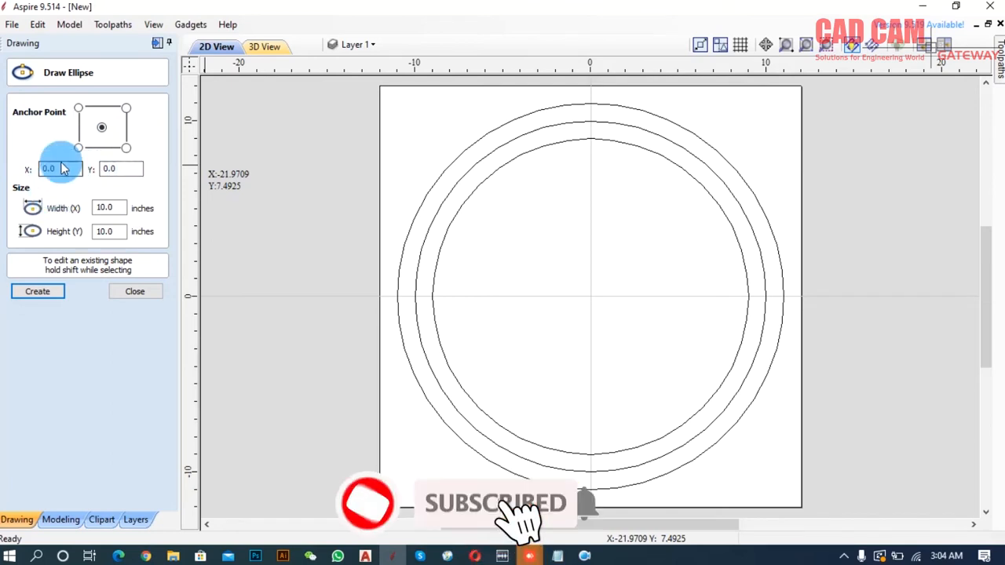
{"action": "left_click", "coordinate": [93, 210]}
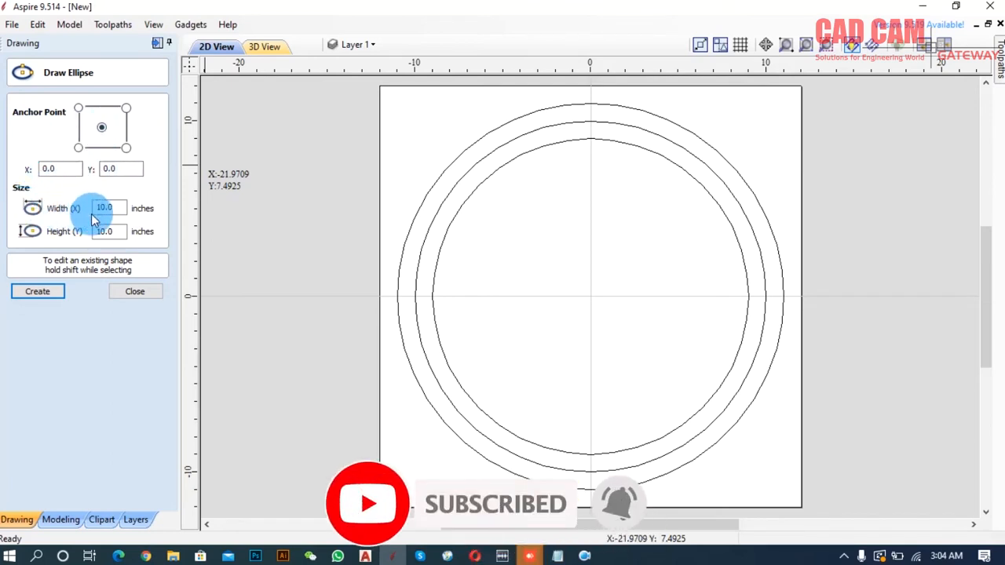
{"action": "left_click_drag", "start_coordinate": [114, 209], "coordinate": [95, 210]}
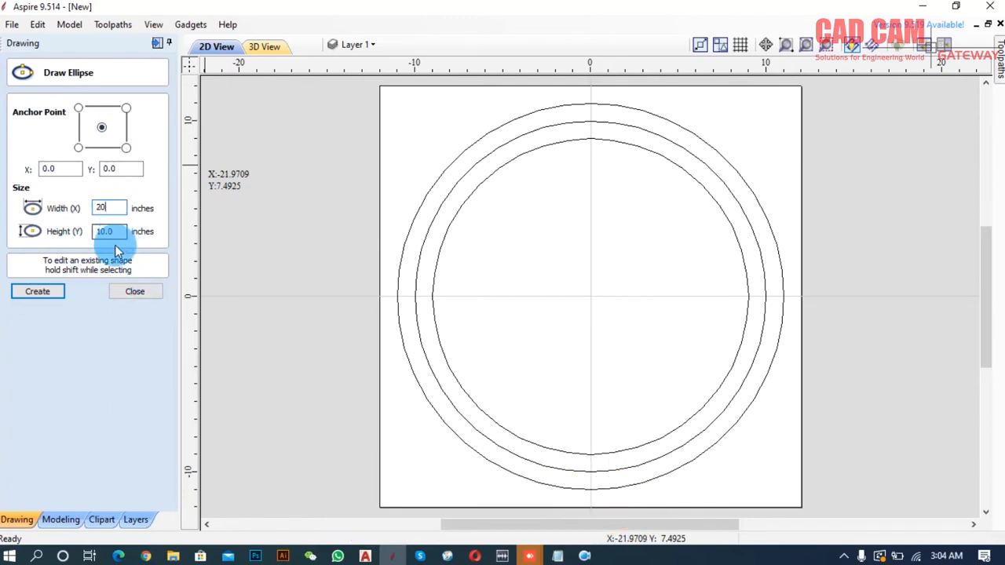
{"action": "left_click", "coordinate": [38, 293]}
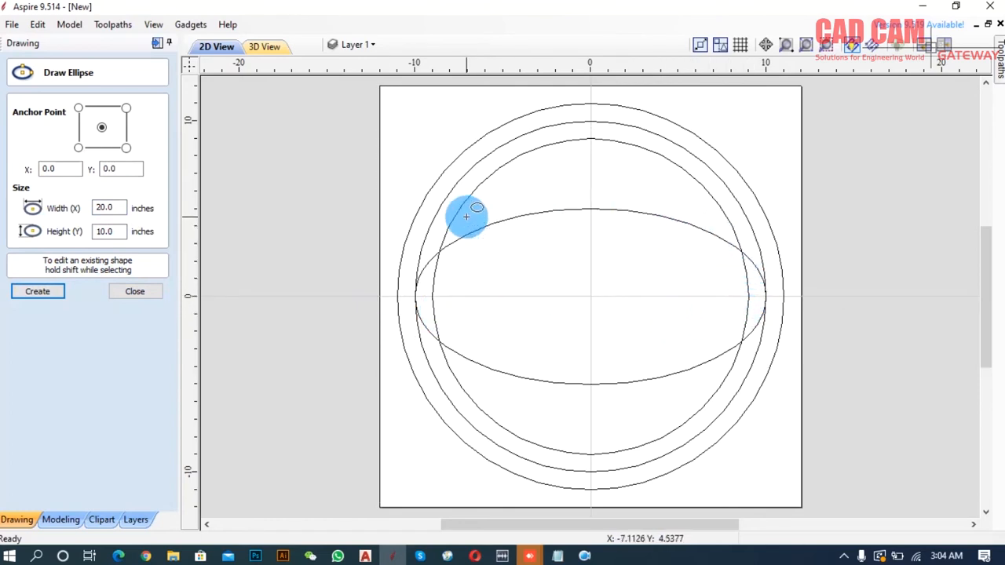
- Try a second 20 by 10 inch ellipse with its lower-left anchor point at the origin, and delete it
{"action": "left_click", "coordinate": [79, 148]}
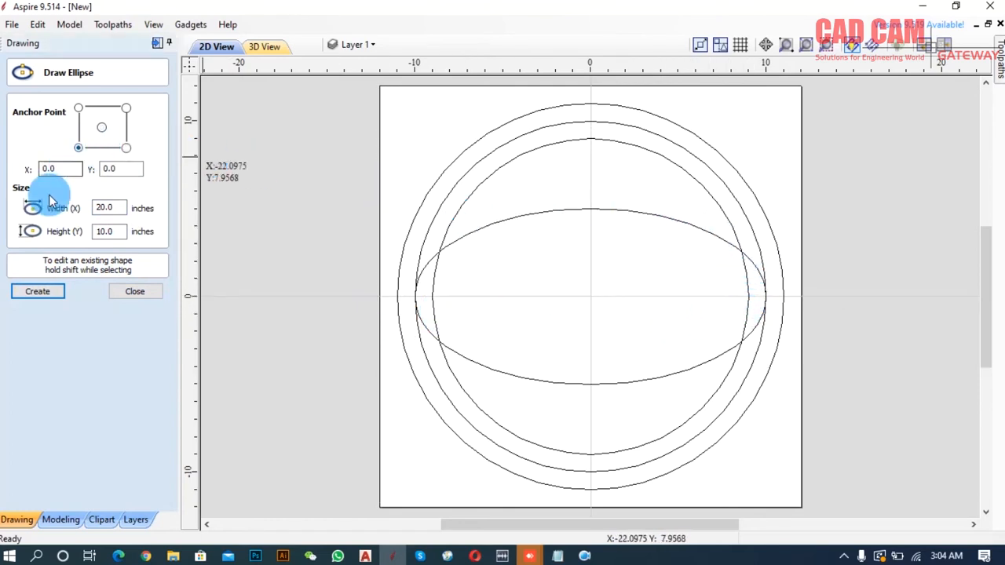
{"action": "left_click", "coordinate": [38, 291]}
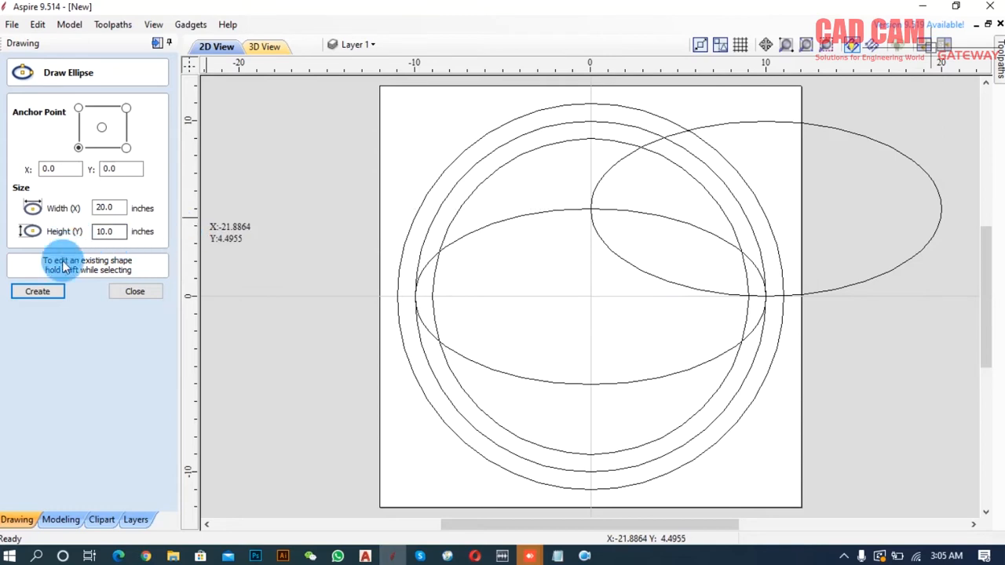
{"action": "left_click", "coordinate": [134, 292]}
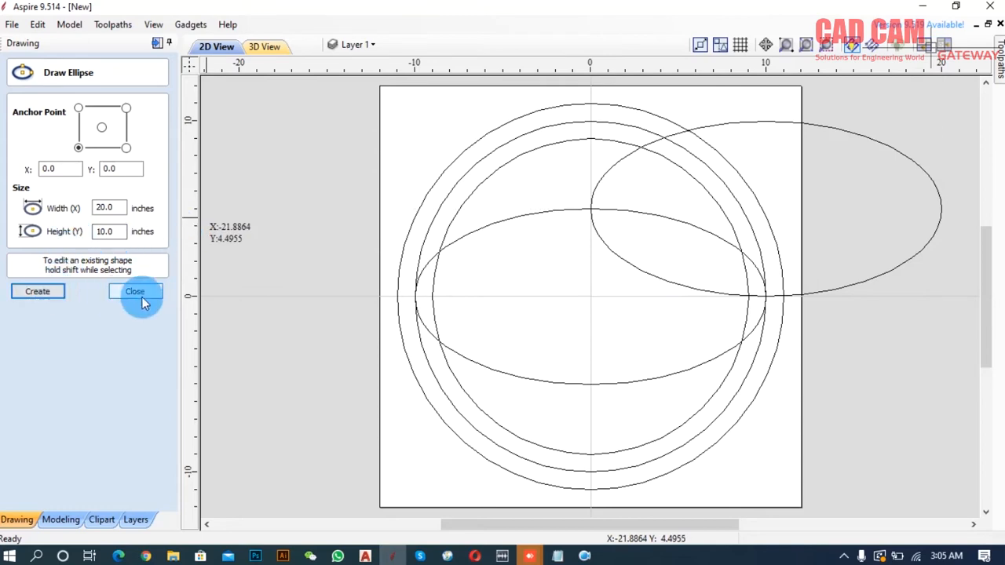
{"action": "left_click", "coordinate": [607, 251]}
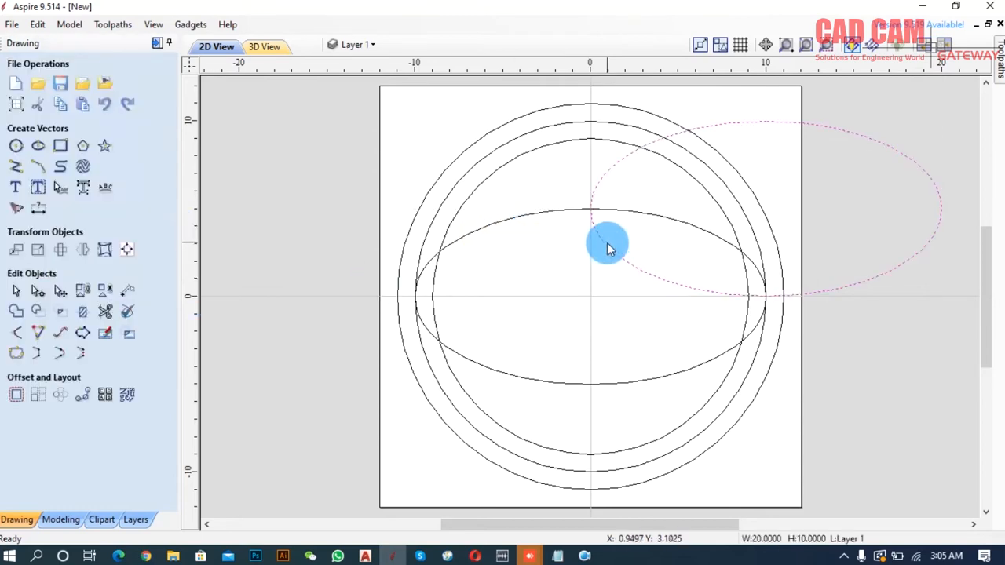
{"action": "key", "text": "Delete"}
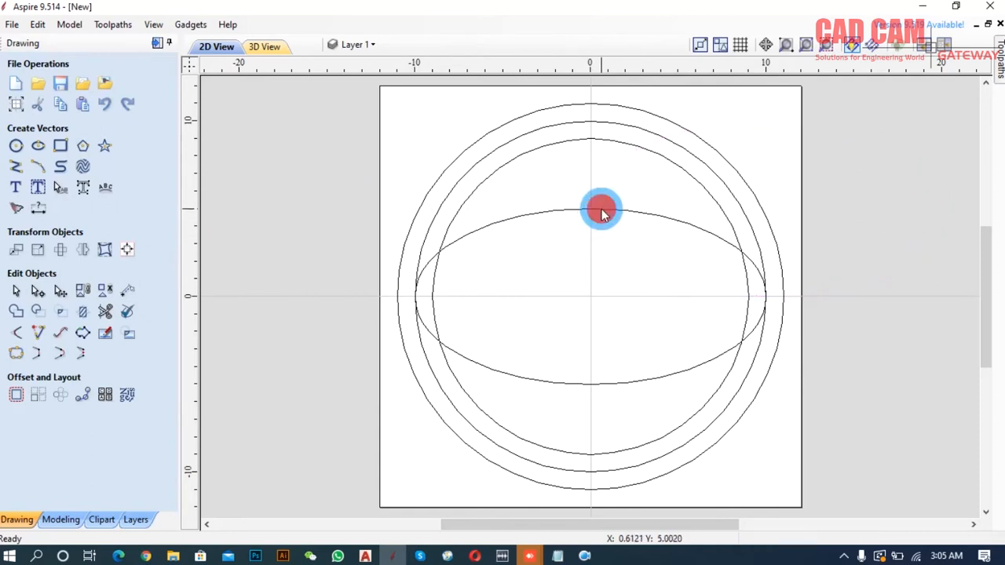
- Select the centred ellipse in Selection Mode, trying both single picks and selection windows
{"action": "left_click", "coordinate": [601, 211]}
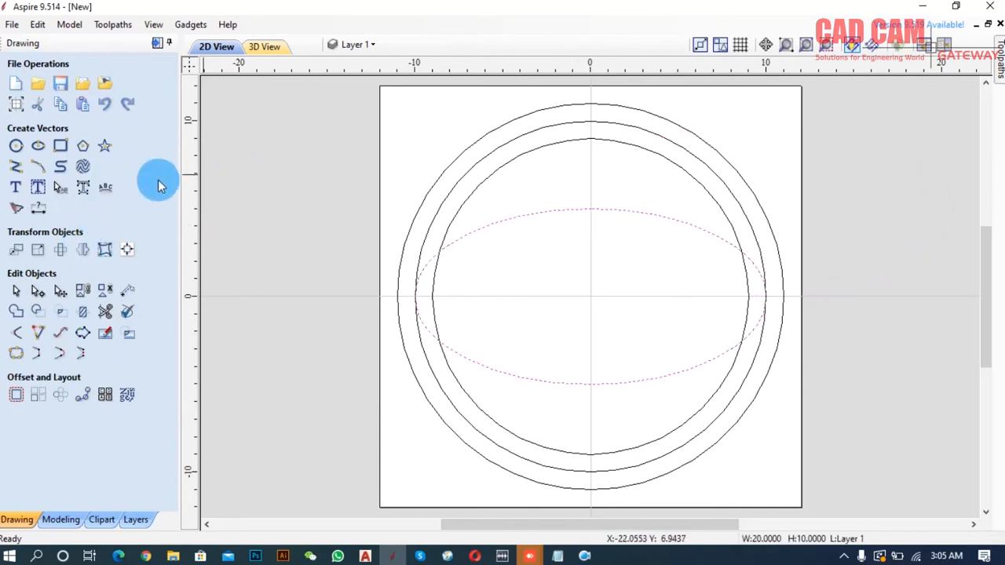
{"action": "left_click", "coordinate": [16, 293]}
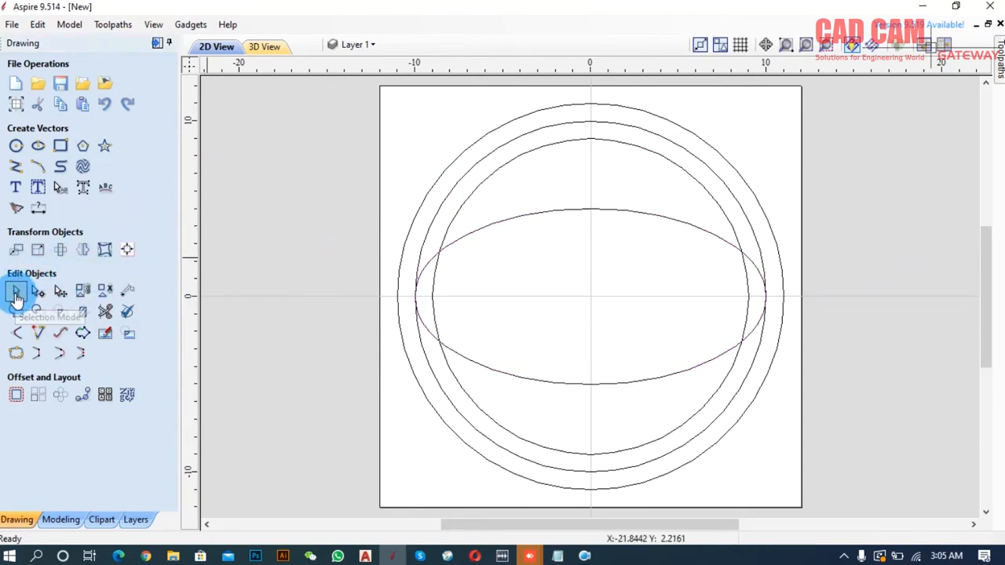
{"action": "left_click", "coordinate": [431, 262]}
{"action": "left_click", "coordinate": [510, 256]}
{"action": "left_click", "coordinate": [497, 213]}
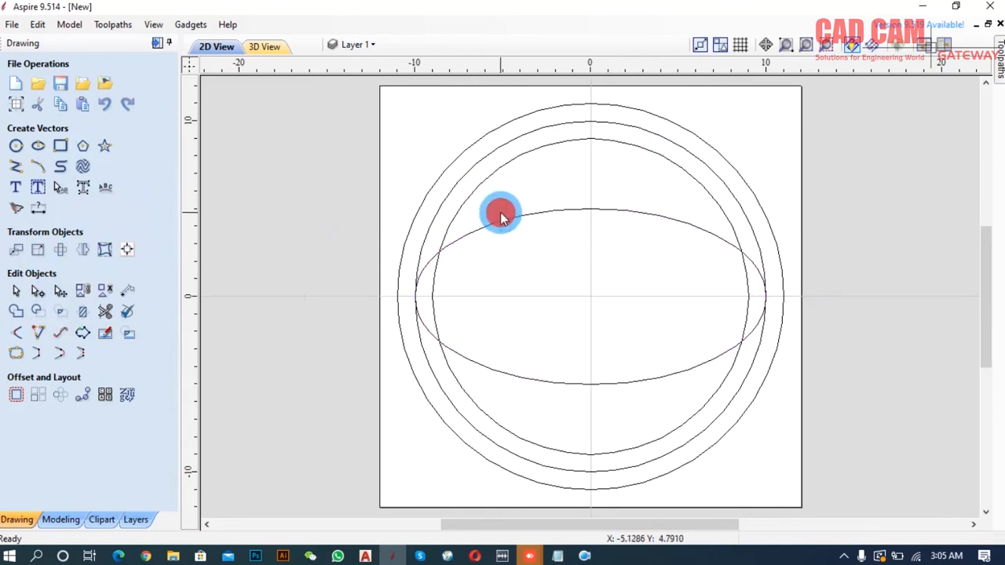
{"action": "left_click", "coordinate": [316, 288]}
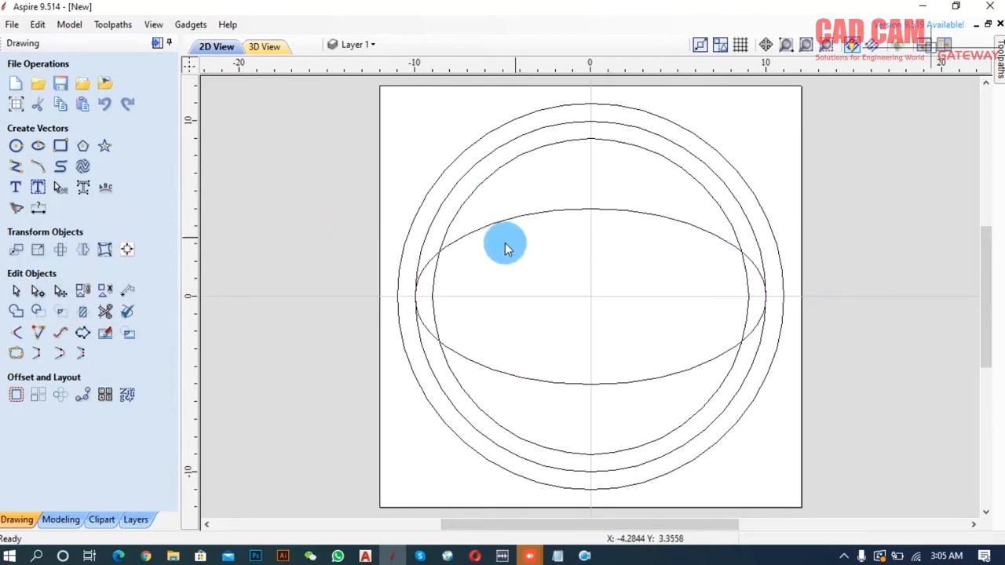
{"action": "mouse_move", "coordinate": [548, 238]}
{"action": "left_mouse_down"}
{"action": "mouse_move", "coordinate": [514, 202]}
{"action": "mouse_move", "coordinate": [561, 227]}
{"action": "mouse_move", "coordinate": [563, 243]}
{"action": "mouse_move", "coordinate": [529, 201]}
{"action": "left_mouse_up"}
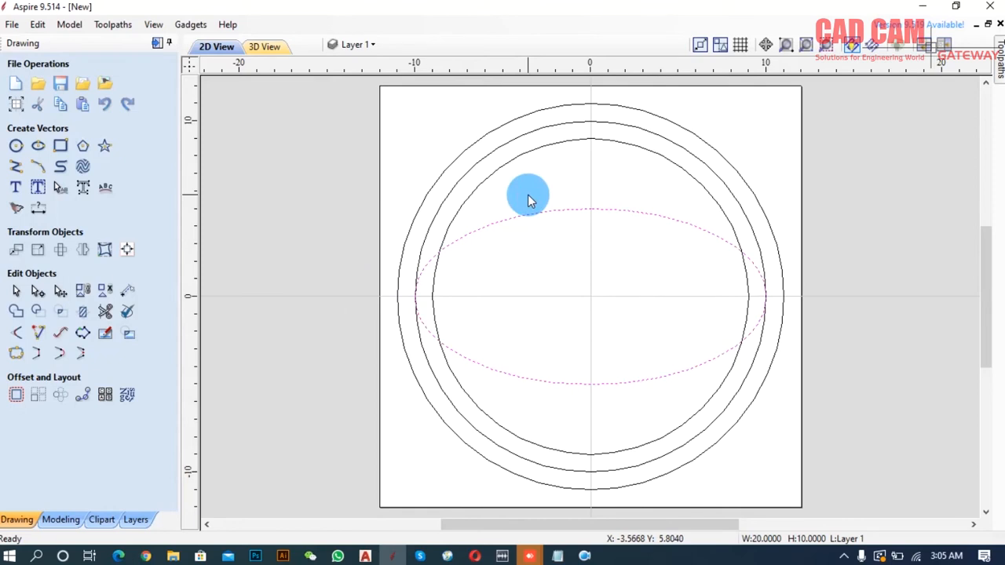
{"action": "left_click_drag", "start_coordinate": [550, 234], "coordinate": [509, 198]}
{"action": "left_click", "coordinate": [520, 228]}
{"action": "left_click_drag", "start_coordinate": [388, 168], "coordinate": [804, 407]}
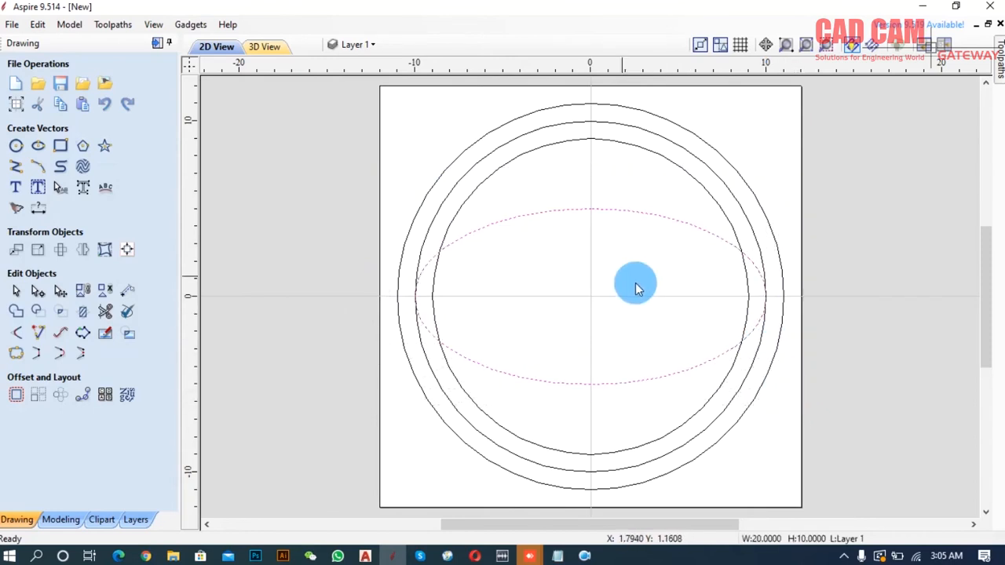
- Edit the ellipse's nodes, raising the top node to about Y 6.75 and moving both side nodes inward onto the 18-inch circle
{"action": "left_click", "coordinate": [39, 293]}
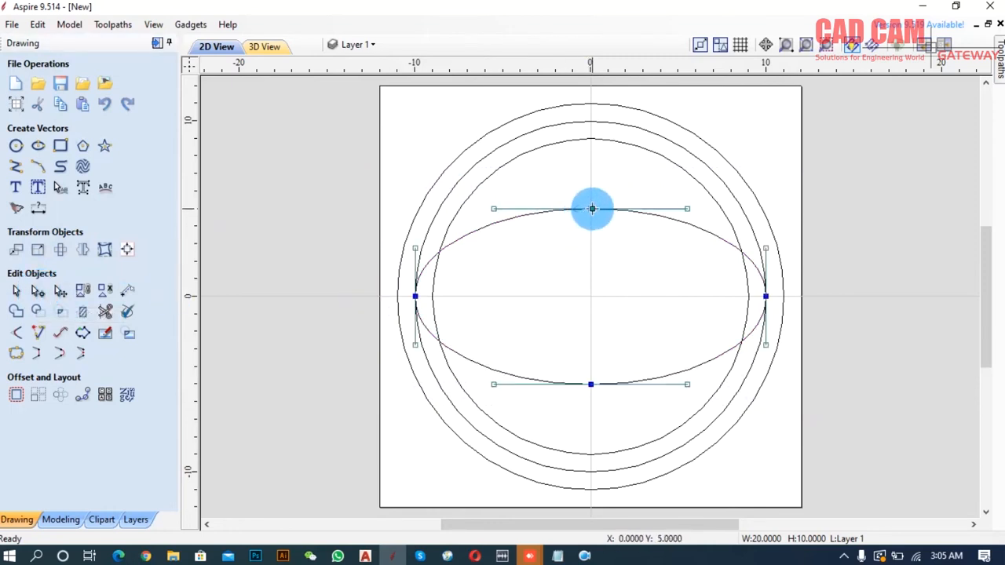
{"action": "left_click_drag", "start_coordinate": [591, 209], "coordinate": [590, 138]}
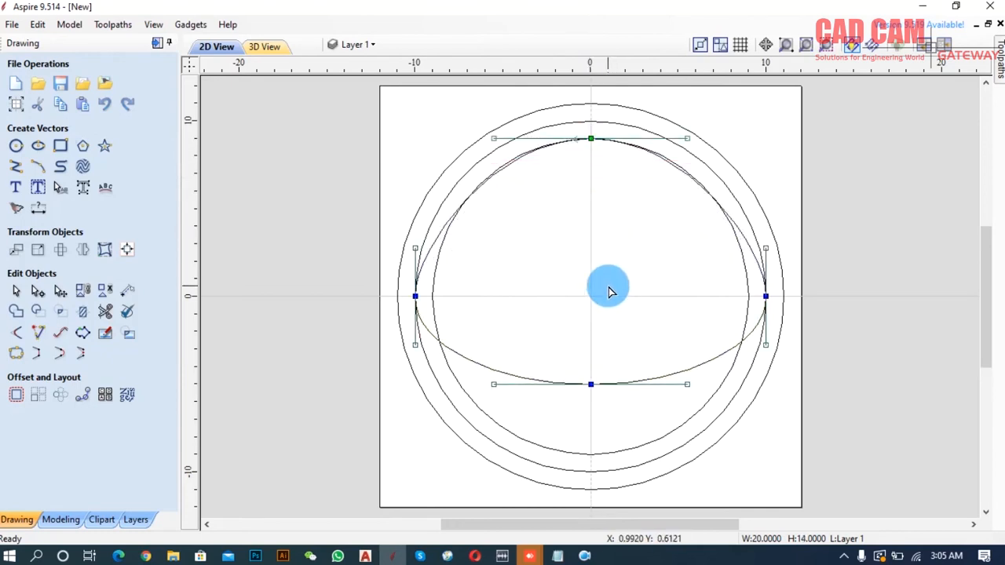
{"action": "left_click_drag", "start_coordinate": [592, 138], "coordinate": [592, 179]}
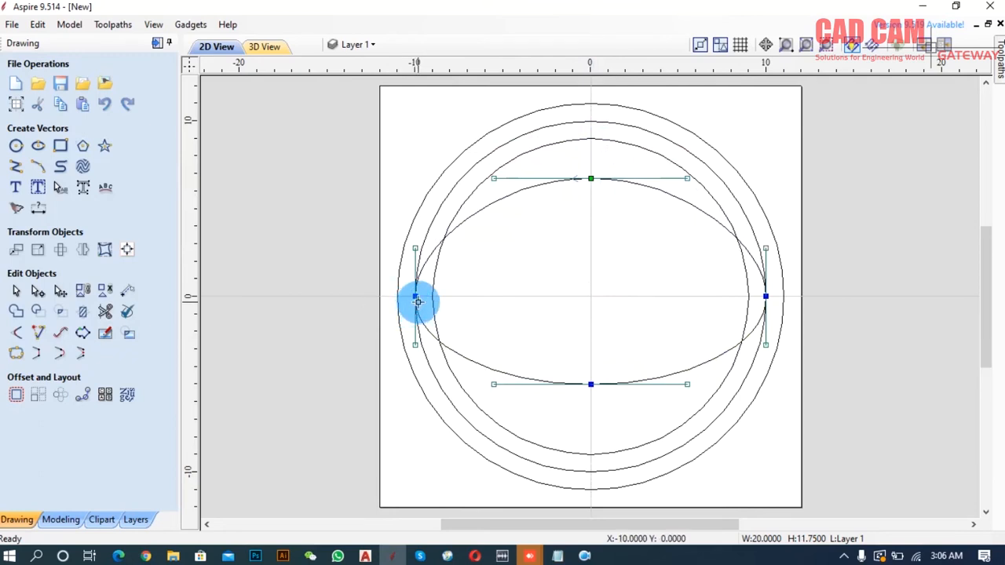
{"action": "left_click_drag", "start_coordinate": [416, 296], "coordinate": [432, 295]}
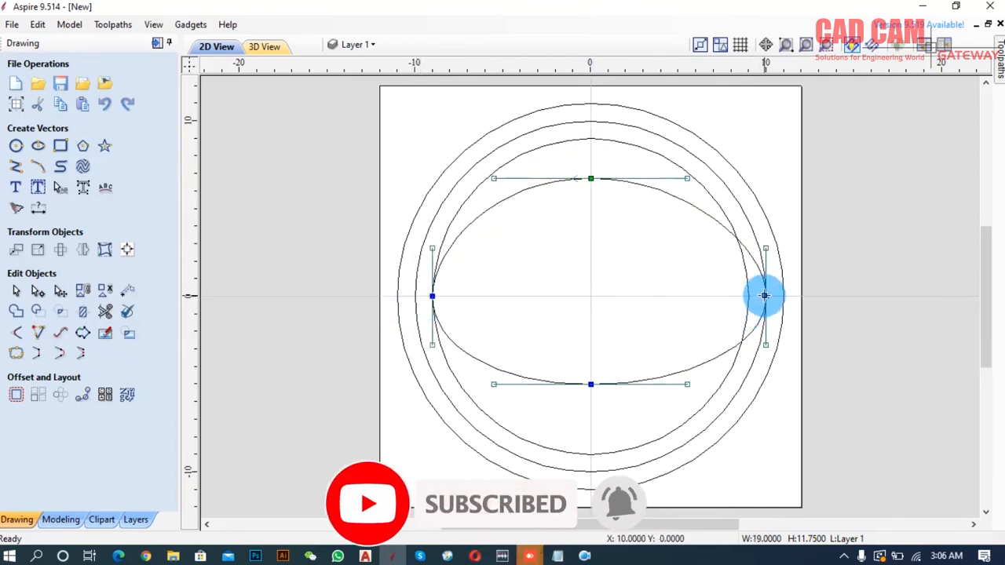
{"action": "left_click_drag", "start_coordinate": [766, 296], "coordinate": [749, 296]}
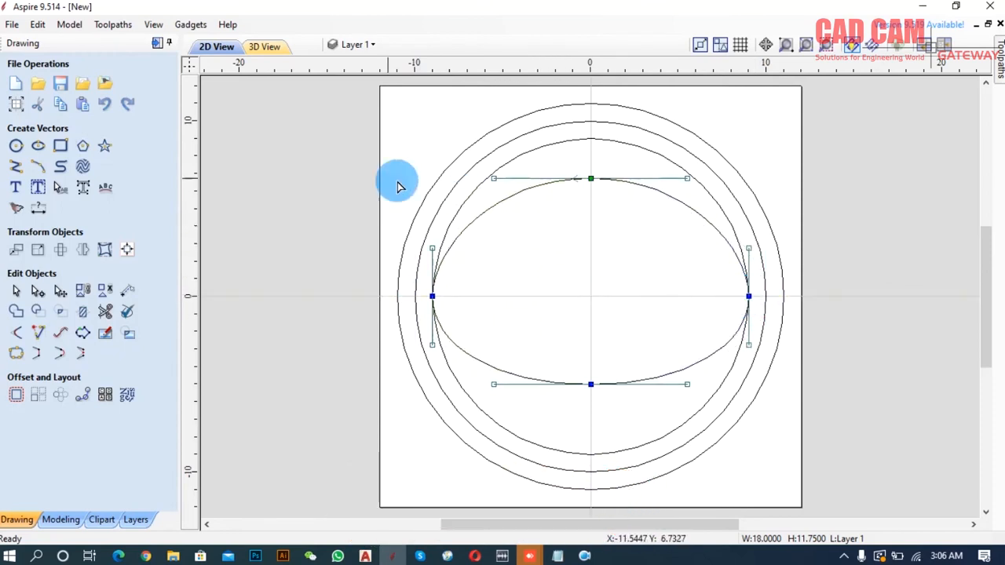
- Reshape the 20-inch circle in Transform Mode, stretching its top to the outermost circle and raising its bottom to the 18-inch circle
{"action": "left_click", "coordinate": [61, 292]}
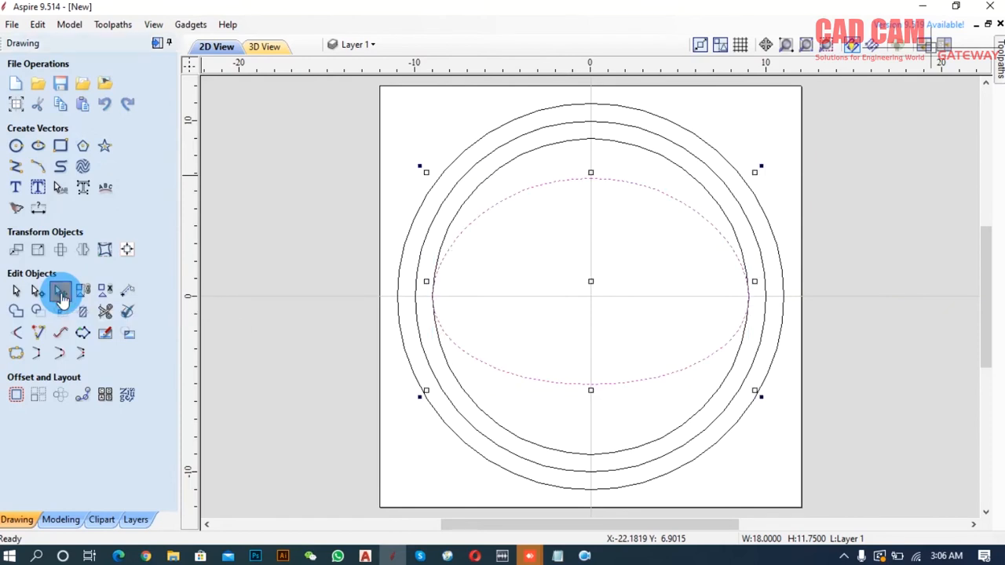
{"action": "left_click", "coordinate": [579, 123]}
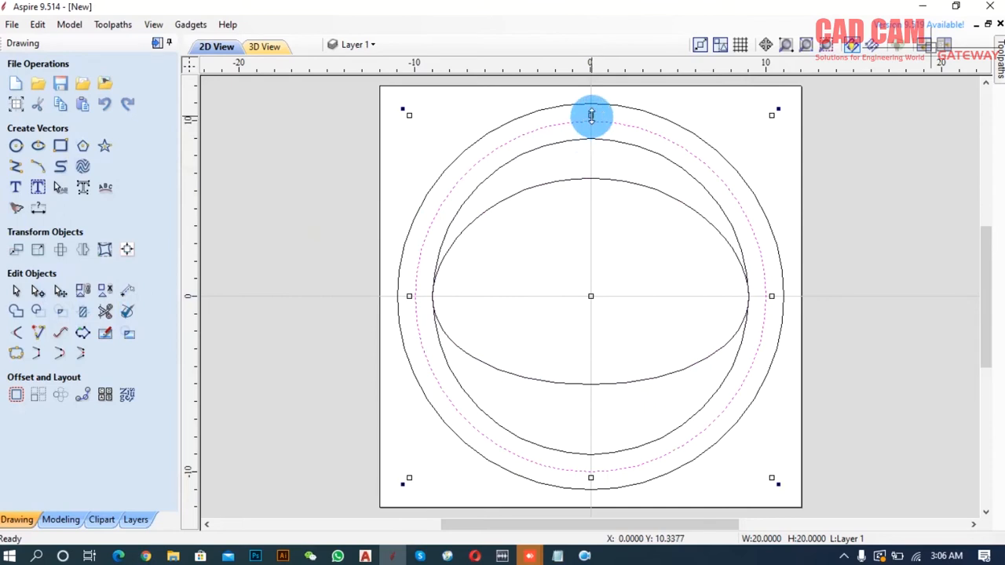
{"action": "left_click_drag", "start_coordinate": [591, 115], "coordinate": [591, 107]}
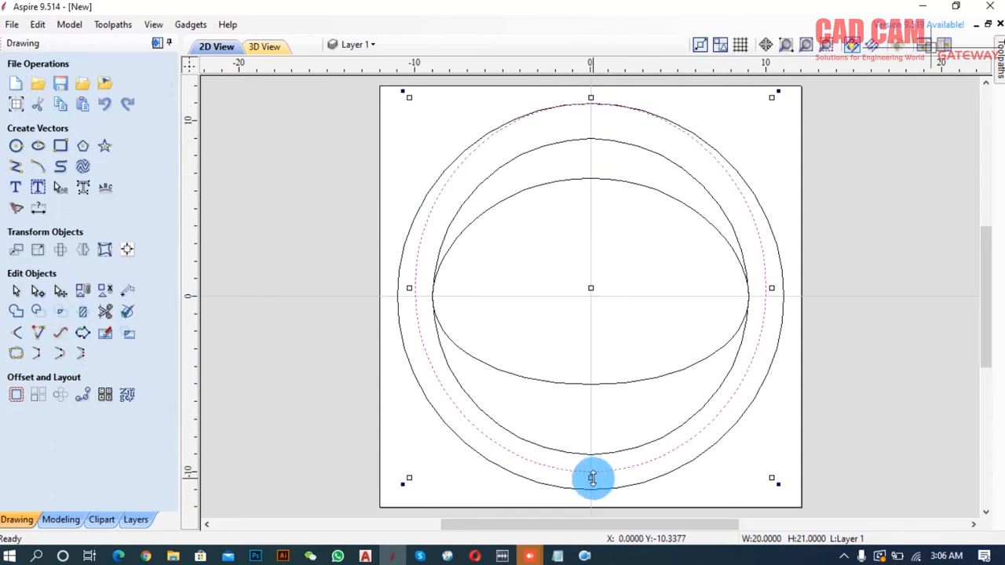
{"action": "left_click_drag", "start_coordinate": [591, 478], "coordinate": [592, 459]}
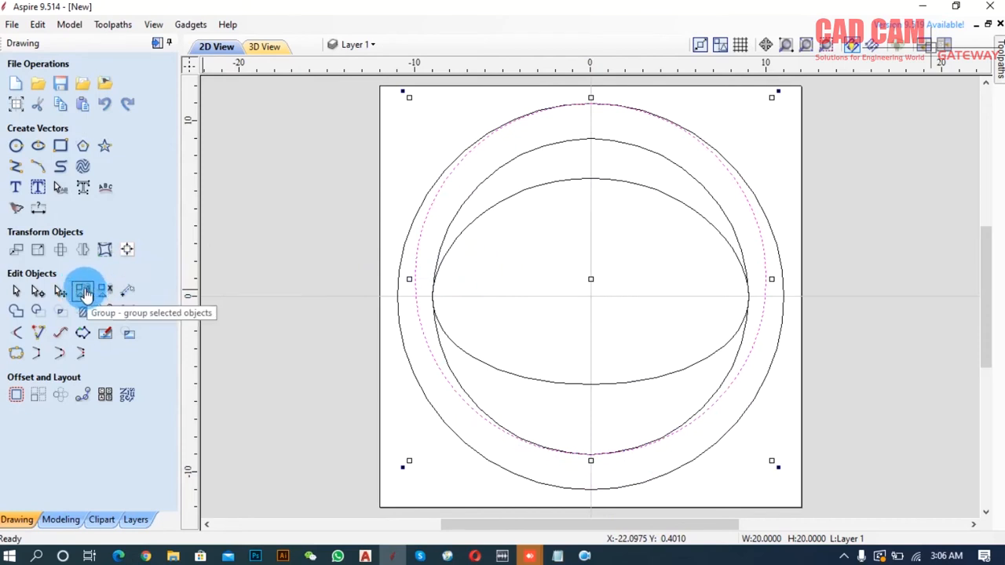
- Group the 18-inch circle with the ellipse and check that both are selected as one object
{"action": "left_click_drag", "start_coordinate": [483, 238], "coordinate": [455, 203]}
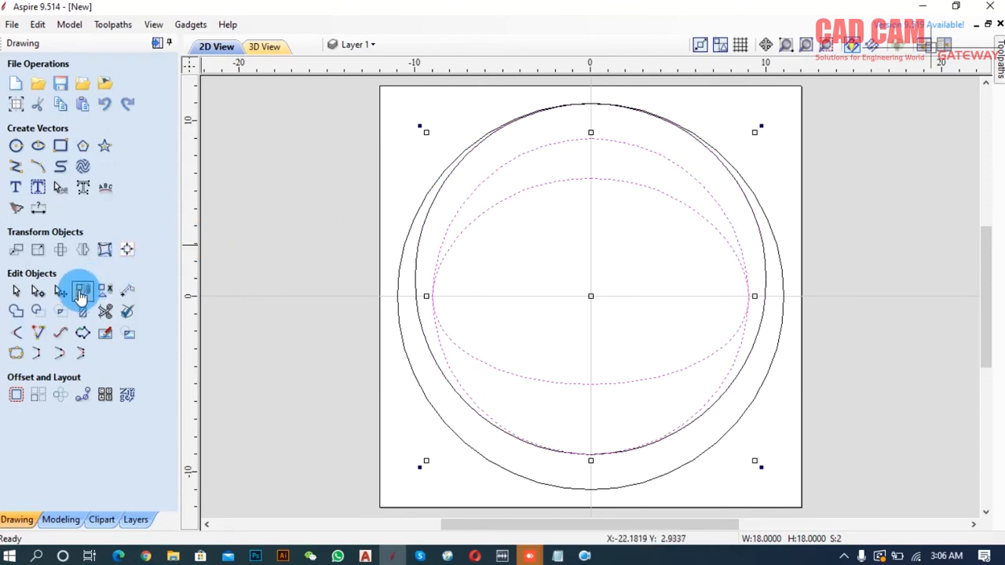
{"action": "left_click", "coordinate": [82, 292]}
{"action": "left_click", "coordinate": [487, 235]}
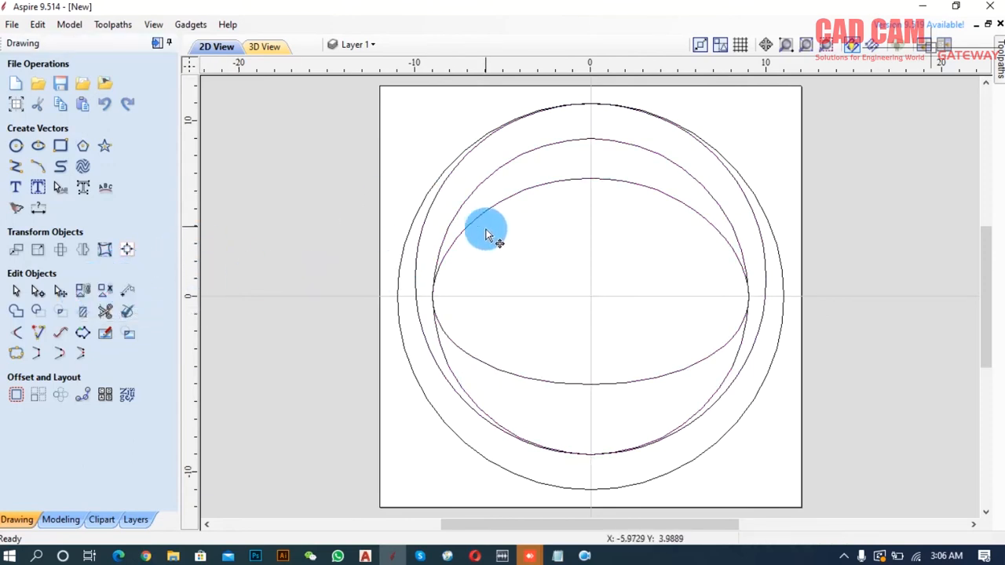
{"action": "left_click", "coordinate": [487, 217]}
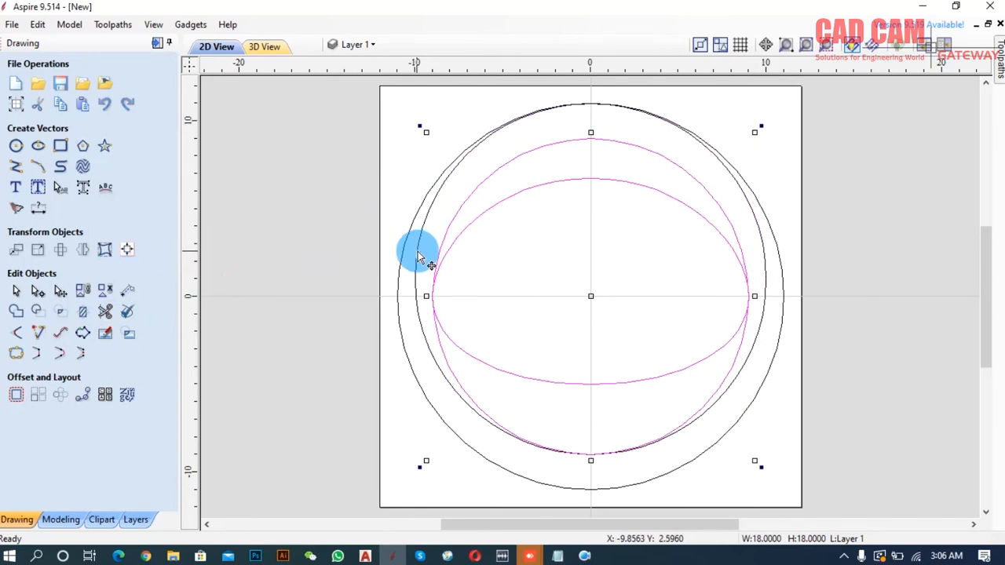
- Ungroup the 18-inch circle and the ellipse, and check that each can be selected separately
{"action": "left_click", "coordinate": [106, 293]}
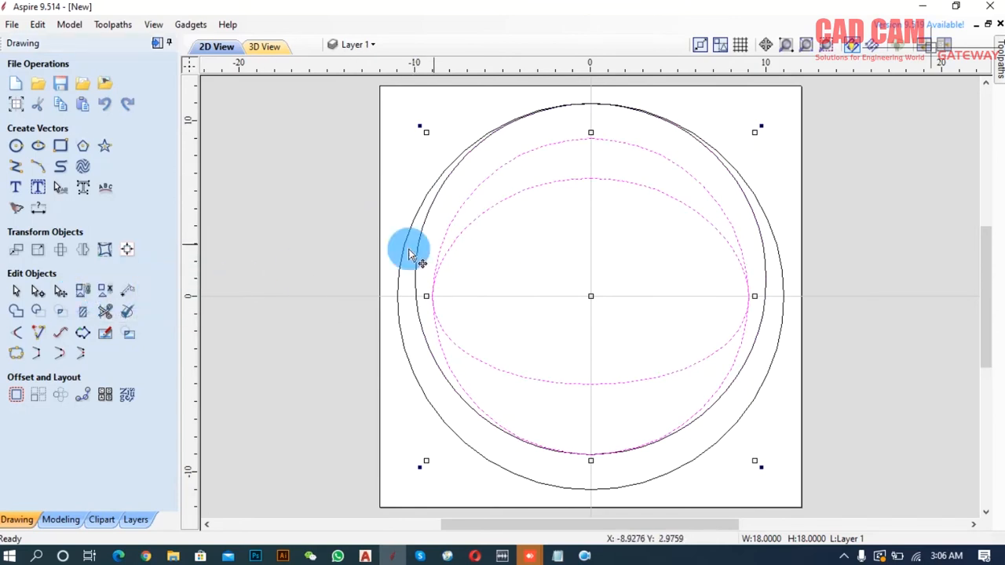
{"action": "left_click", "coordinate": [506, 228]}
{"action": "left_click", "coordinate": [501, 211]}
{"action": "left_click", "coordinate": [512, 234]}
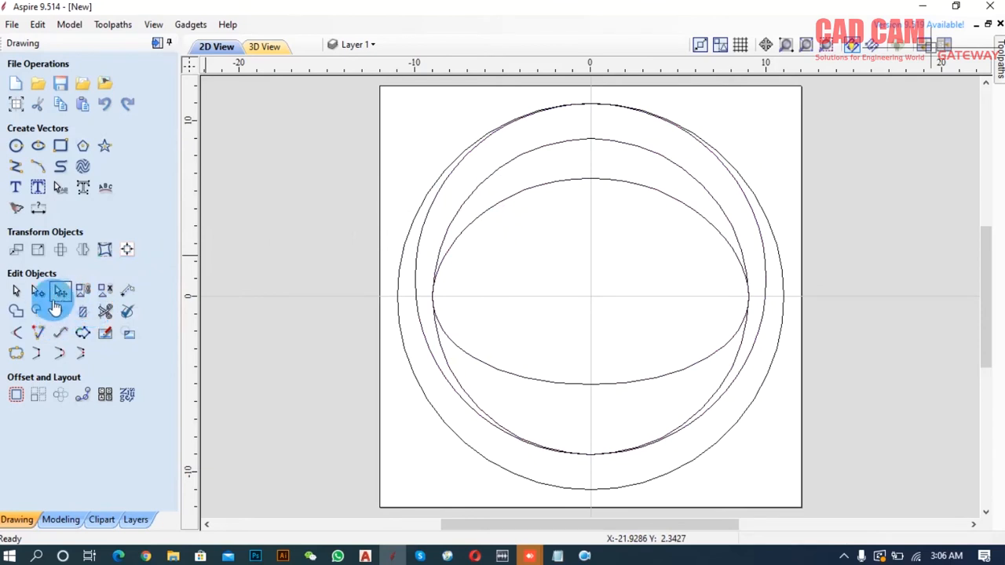
- Measure the vertical gap between the top of the ellipse and the top of the 18-inch circle in both directions
{"action": "left_click", "coordinate": [126, 293]}
{"action": "left_click", "coordinate": [591, 180]}
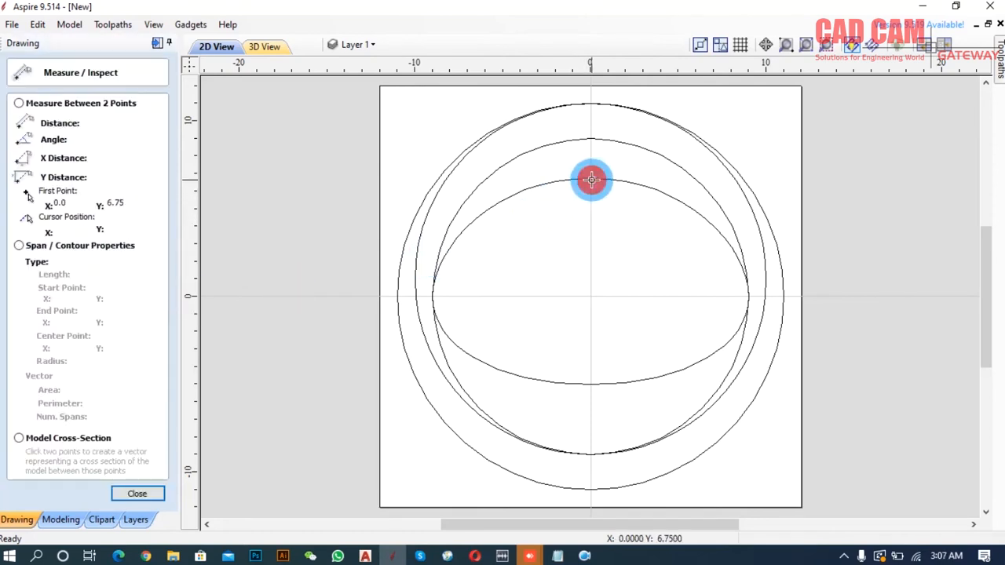
{"action": "left_click", "coordinate": [592, 144]}
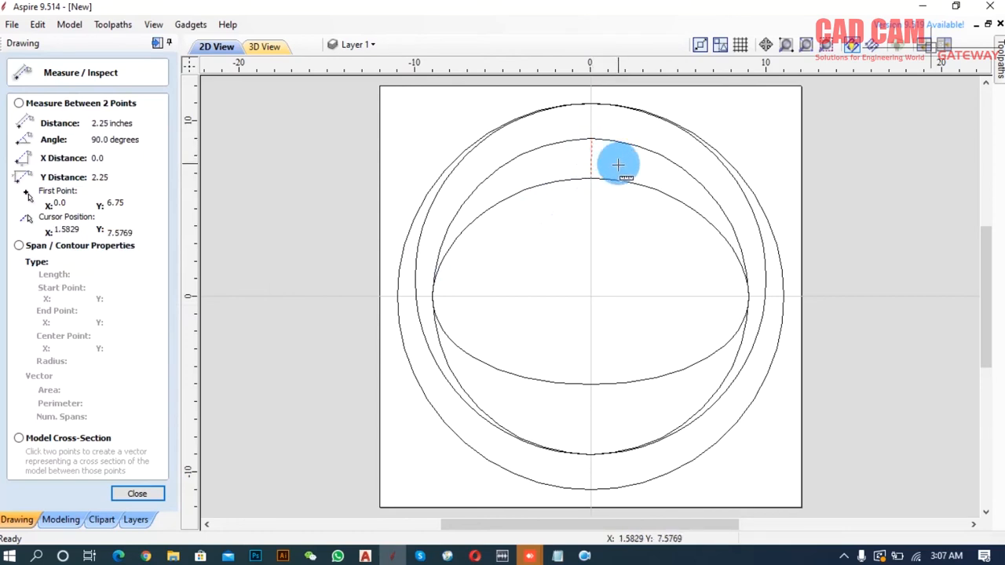
{"action": "left_click", "coordinate": [612, 157]}
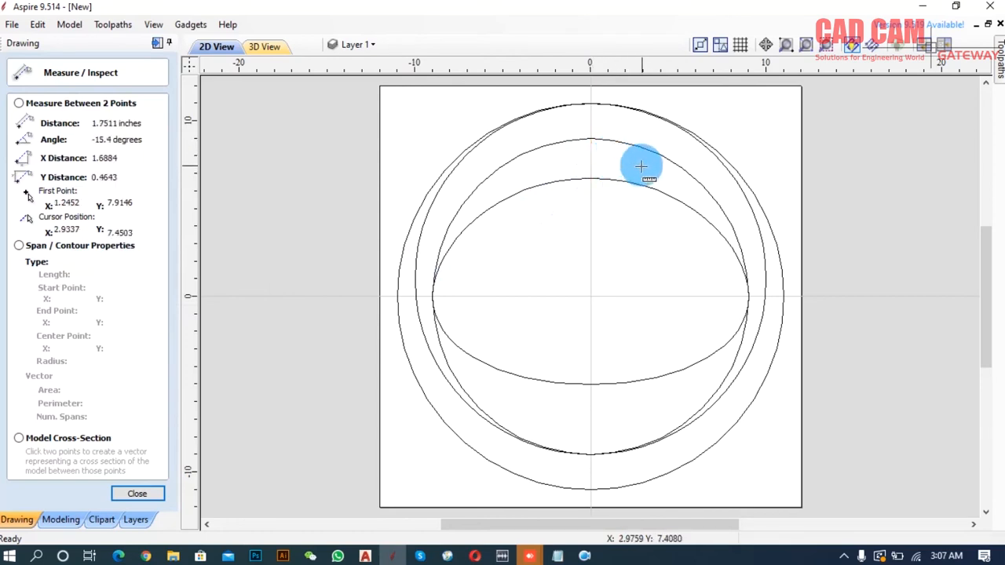
{"action": "left_click", "coordinate": [591, 179]}
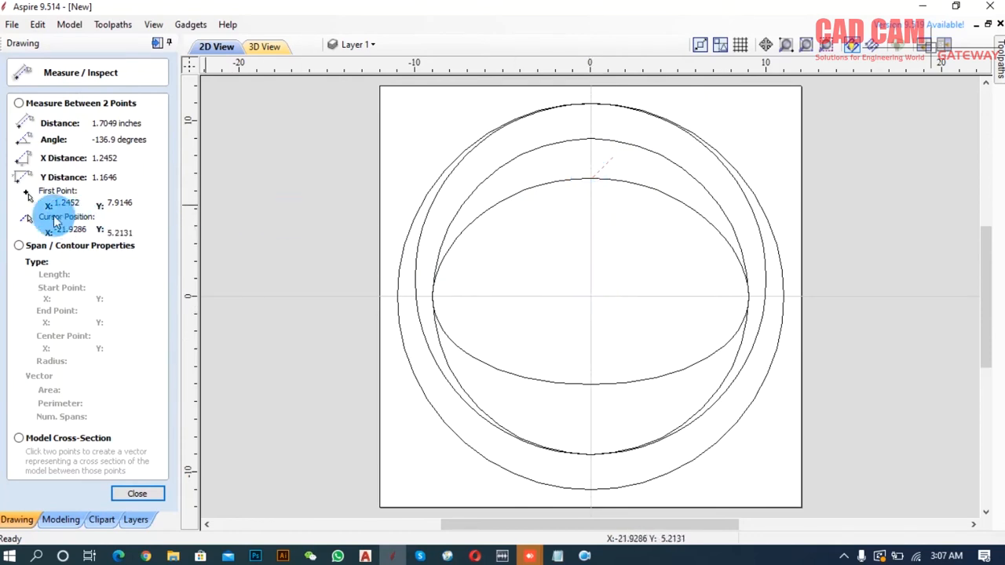
{"action": "left_click", "coordinate": [594, 138]}
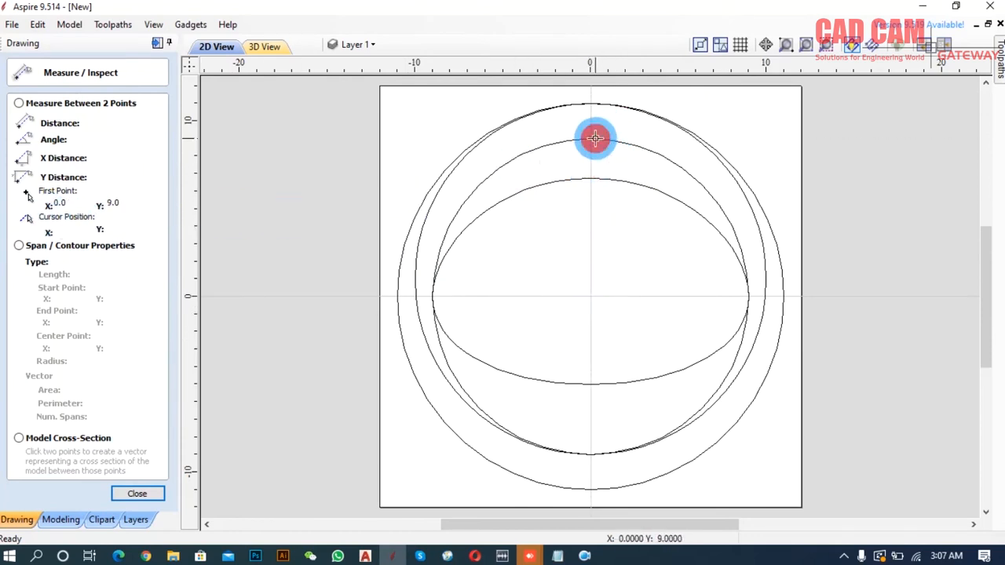
{"action": "left_click", "coordinate": [592, 179]}
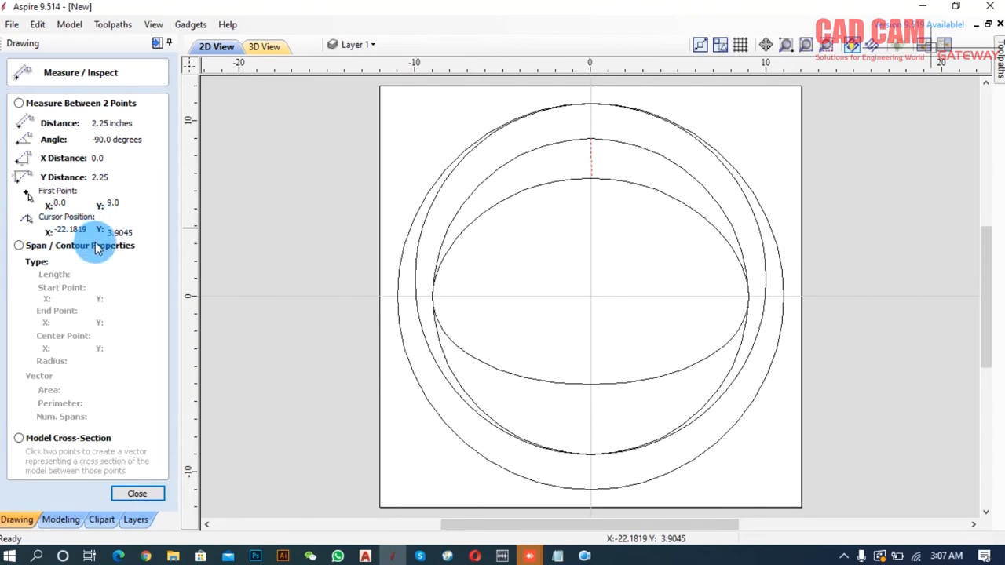
{"action": "left_click", "coordinate": [137, 494]}
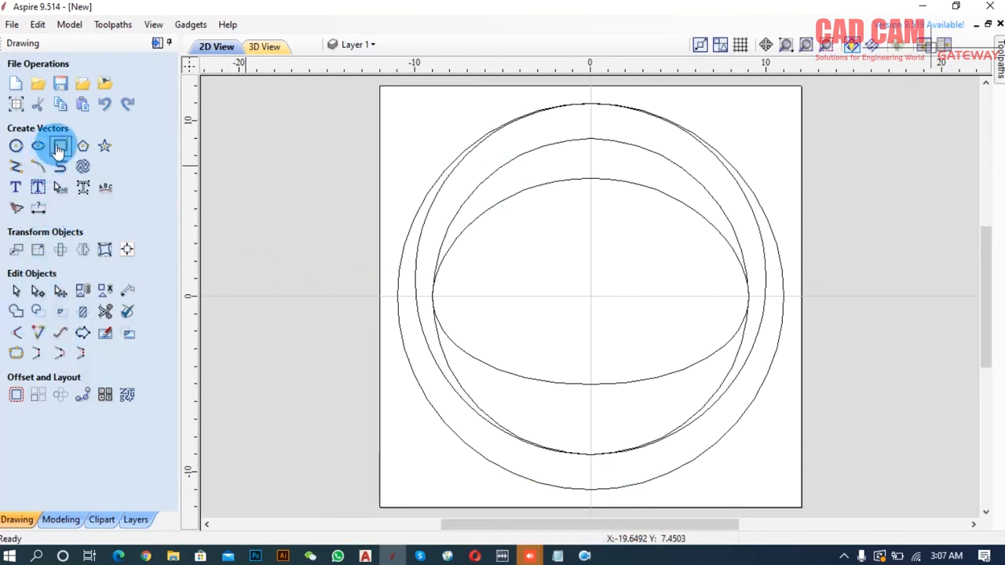
- Draw a circle about 2.67 inches in diameter near the top of the job and move its centre to X 0, about Y 7.87
{"action": "left_click", "coordinate": [15, 146]}
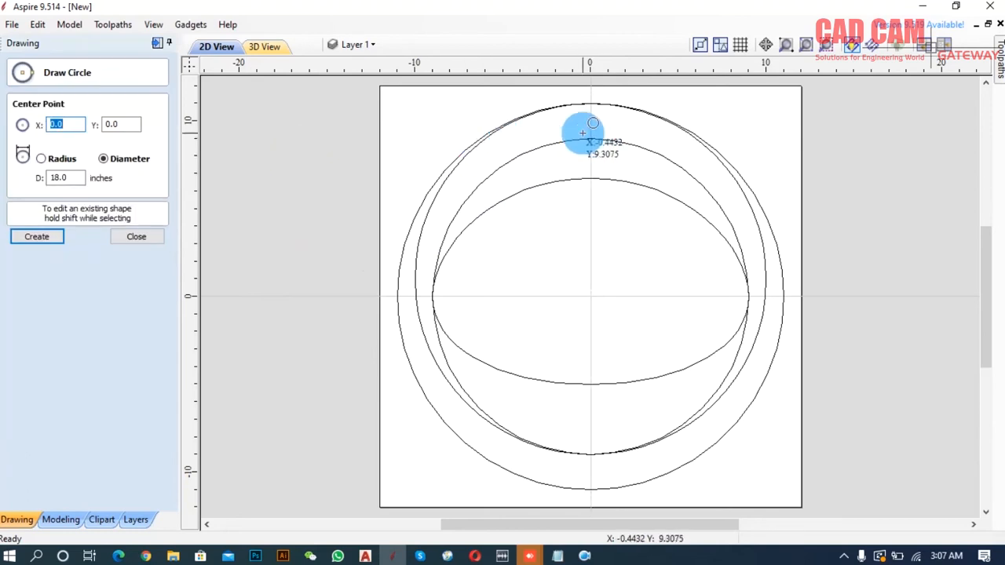
{"action": "mouse_move", "coordinate": [564, 126]}
{"action": "left_mouse_down"}
{"action": "mouse_move", "coordinate": [596, 177]}
{"action": "mouse_move", "coordinate": [579, 139]}
{"action": "left_mouse_up"}
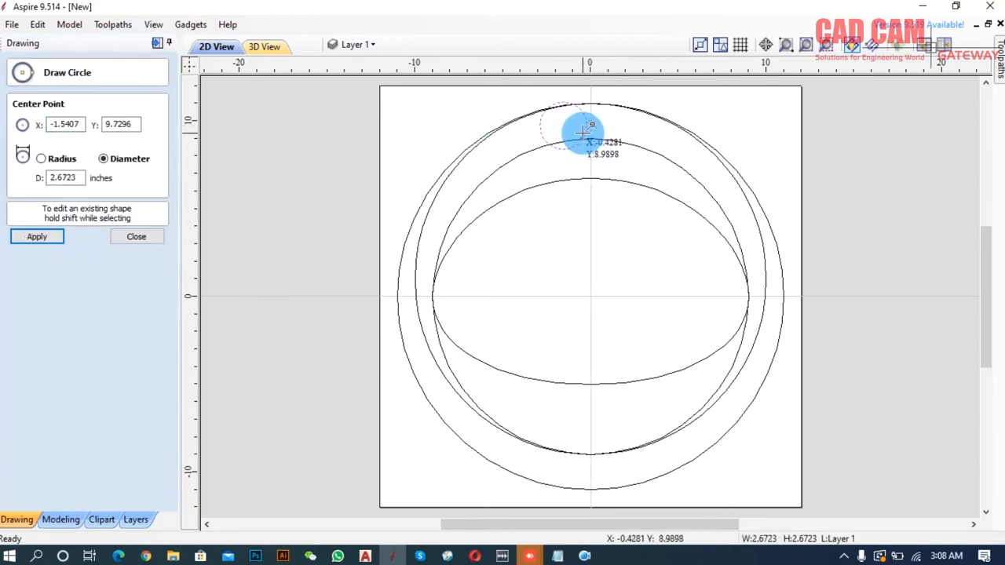
{"action": "left_click", "coordinate": [135, 236]}
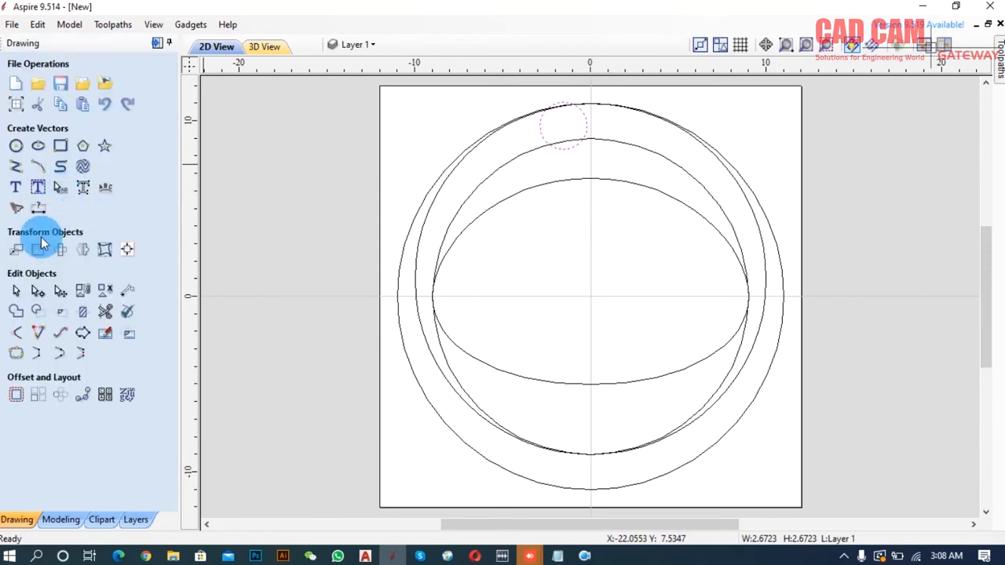
{"action": "left_click", "coordinate": [36, 290]}
{"action": "left_click", "coordinate": [60, 291]}
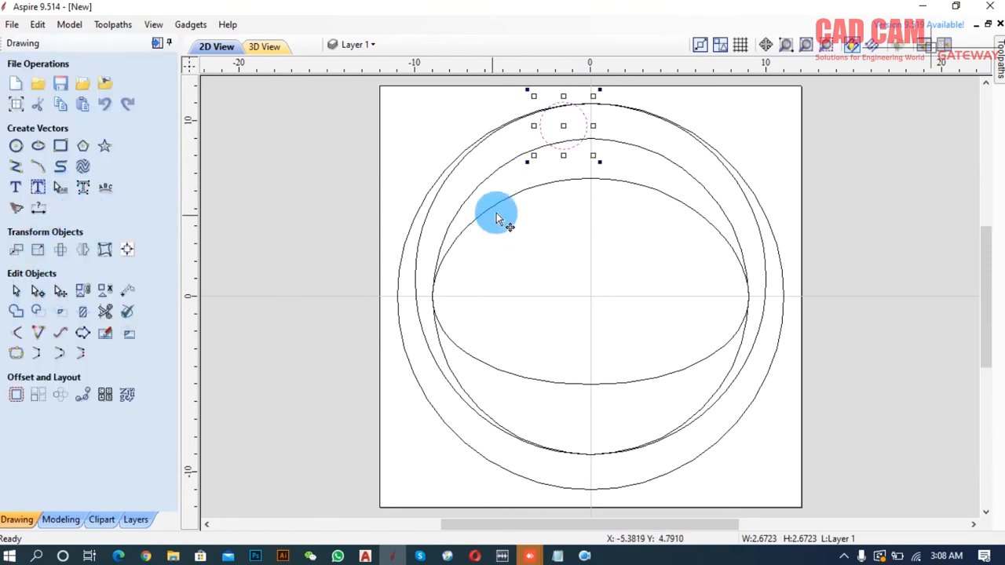
{"action": "left_click_drag", "start_coordinate": [561, 126], "coordinate": [590, 155]}
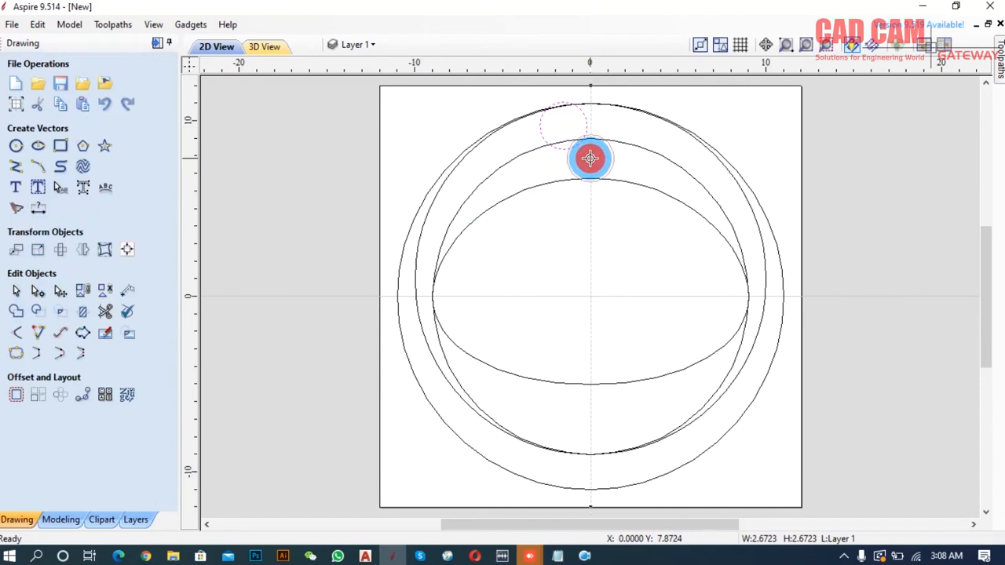
{"action": "left_click_drag", "start_coordinate": [590, 159], "coordinate": [589, 158]}
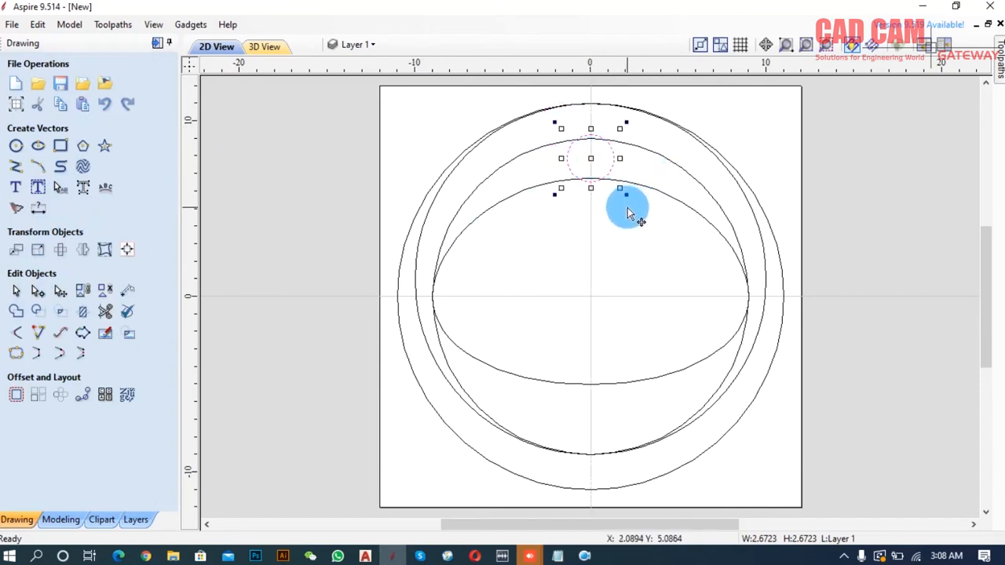
- Try welding the small circle, the 18-inch circle and the ellipse together, and undo the weld
{"action": "left_click_drag", "start_coordinate": [625, 220], "coordinate": [558, 128]}
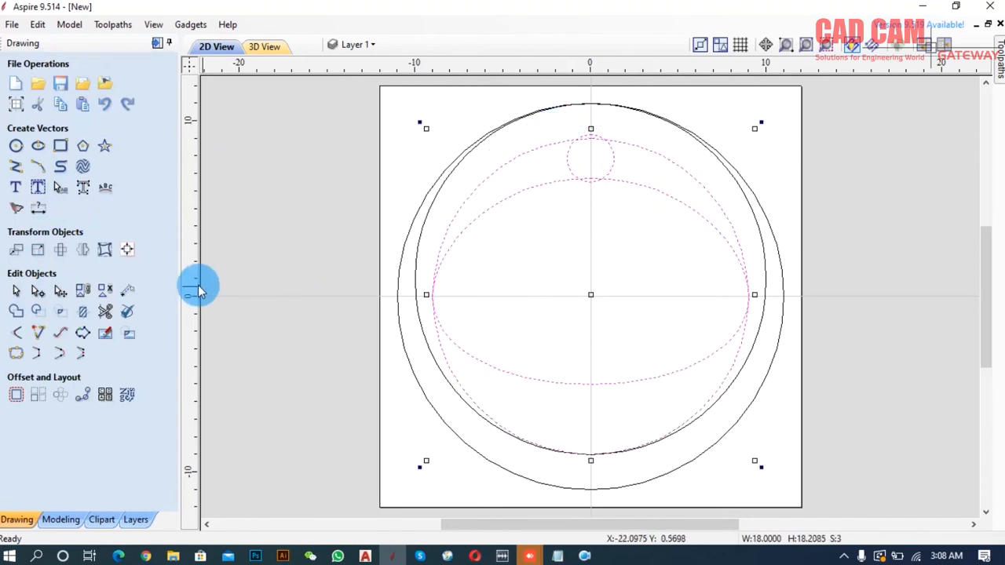
{"action": "left_click", "coordinate": [16, 312]}
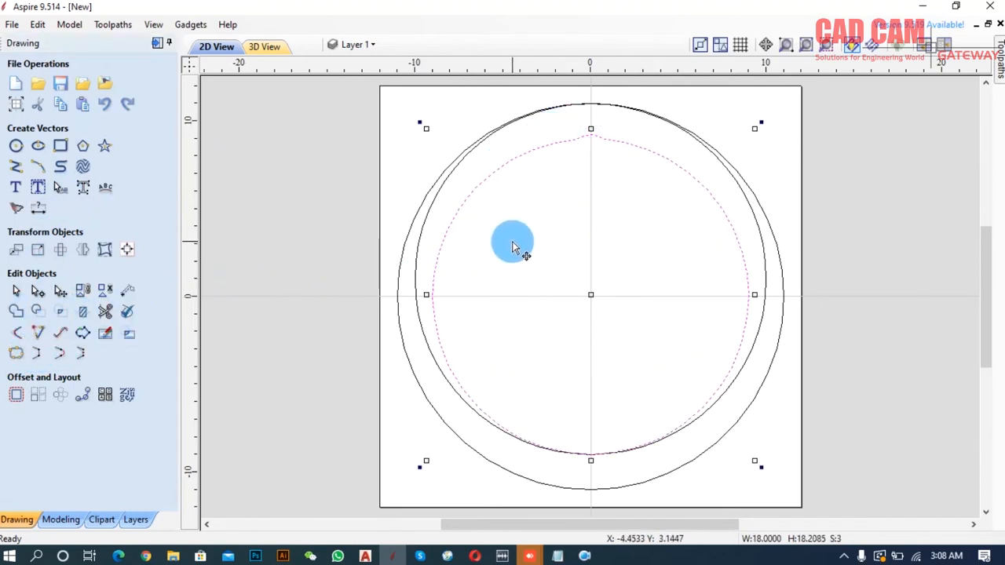
{"action": "key", "text": "ctrl+z"}
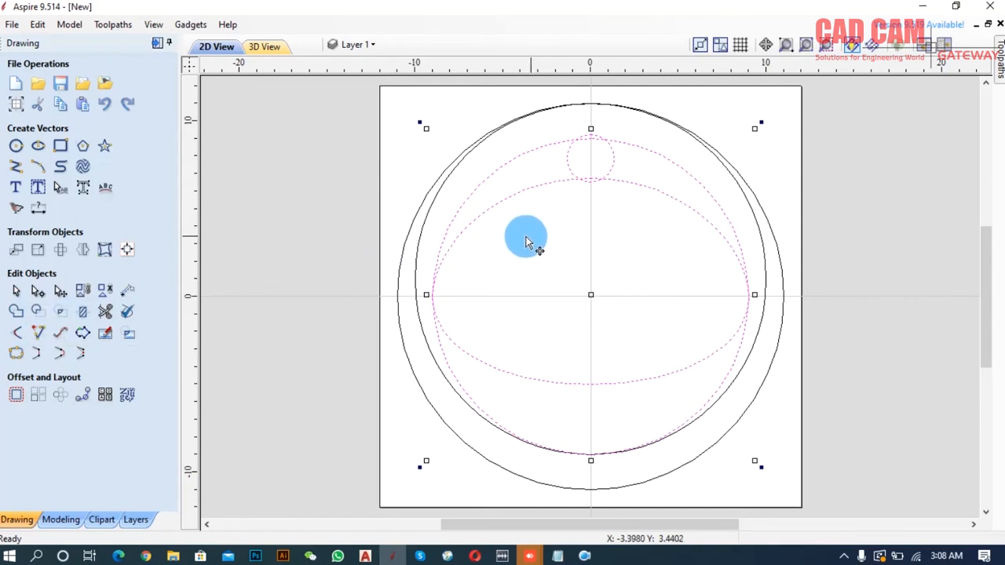
- Move the small circle's centre onto the top point of the 18-inch circle and weld these two circles together
{"action": "left_click", "coordinate": [635, 171]}
{"action": "left_click", "coordinate": [614, 160]}
{"action": "left_click_drag", "start_coordinate": [597, 157], "coordinate": [590, 137]}
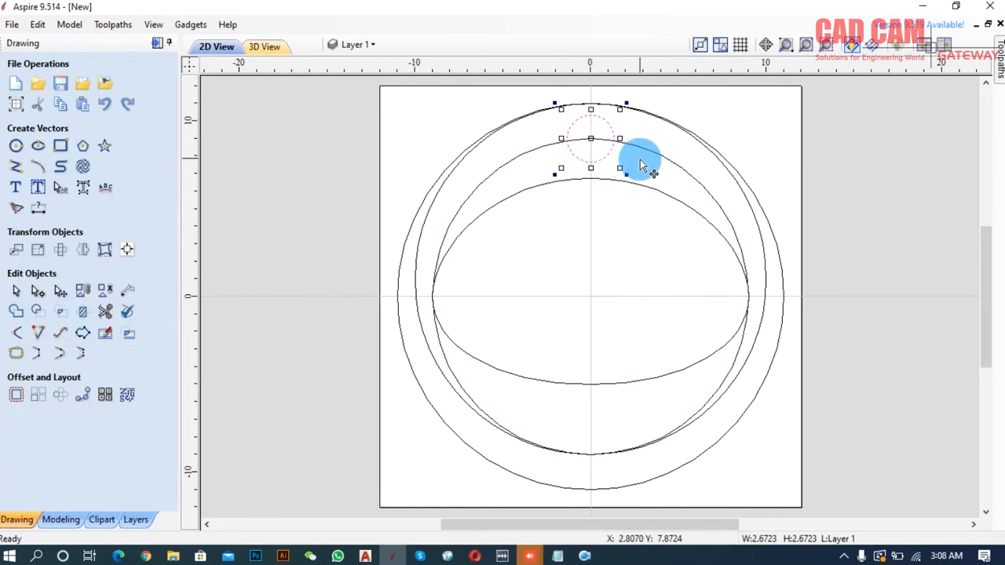
{"action": "left_click", "coordinate": [563, 144], "text": "shift"}
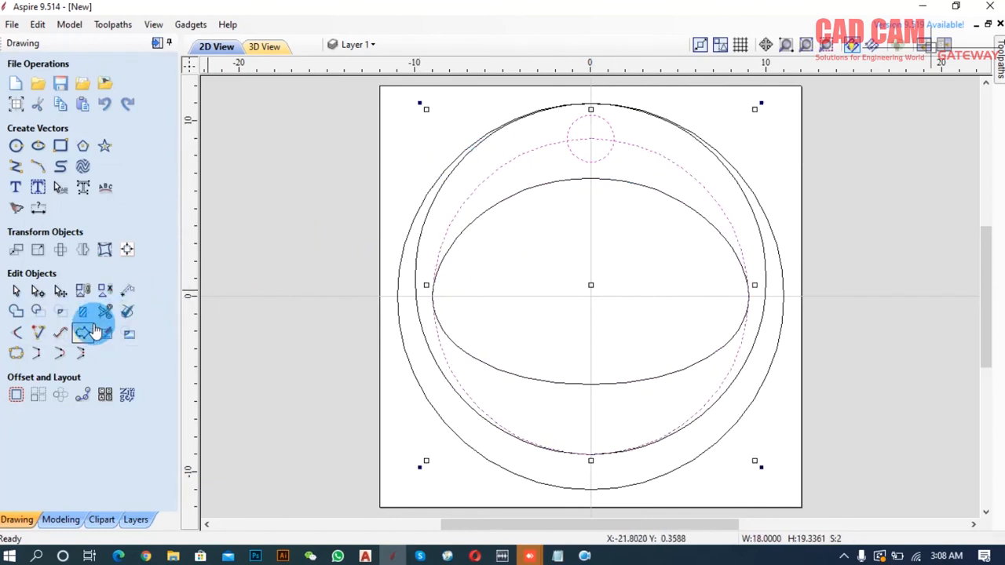
{"action": "left_click", "coordinate": [17, 312]}
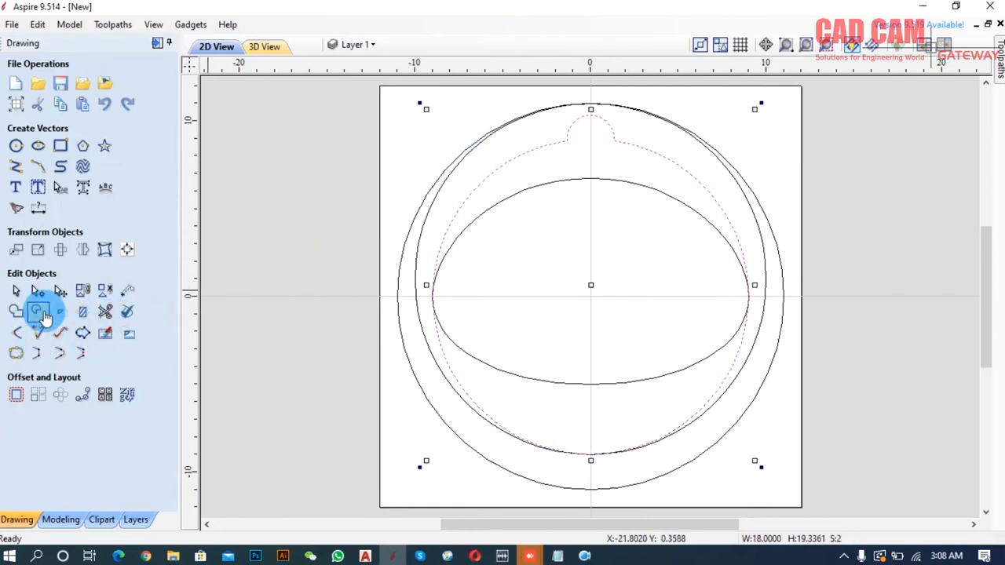
{"action": "left_click", "coordinate": [620, 245]}
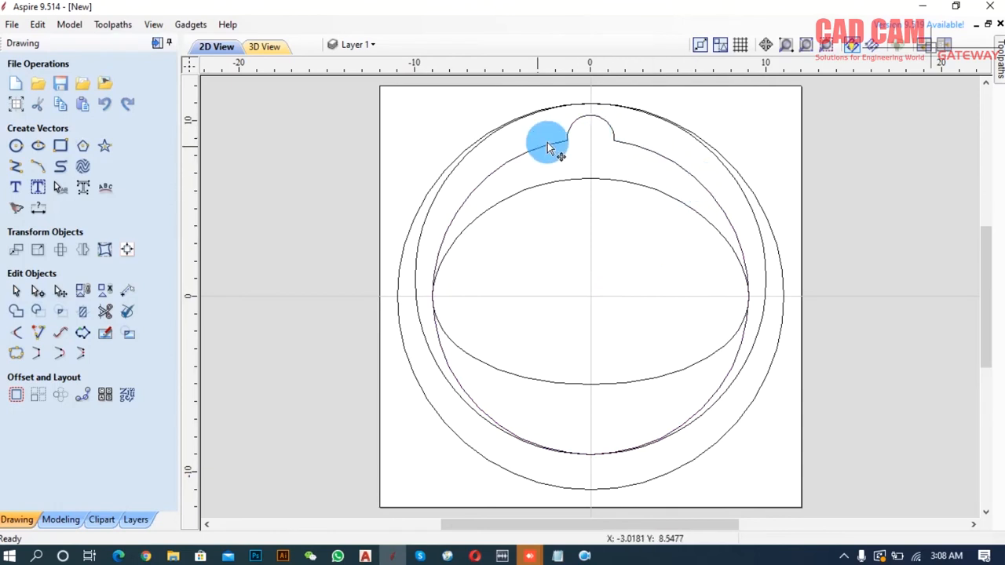
- Try welding the ellipse with the welded circle outline, restore both shapes, and select the ellipse alone
{"action": "left_click", "coordinate": [505, 203]}
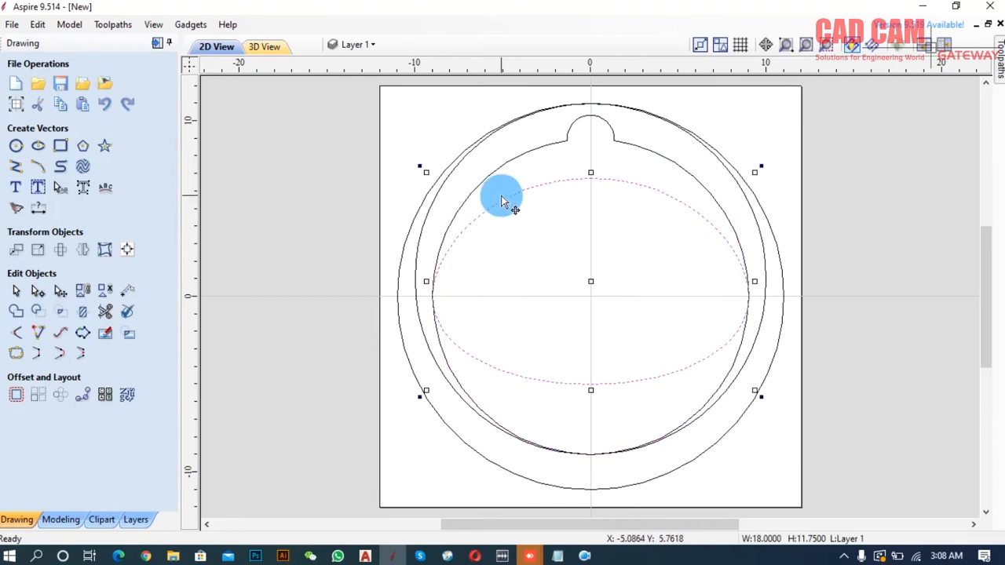
{"action": "left_click", "coordinate": [503, 162], "text": "shift"}
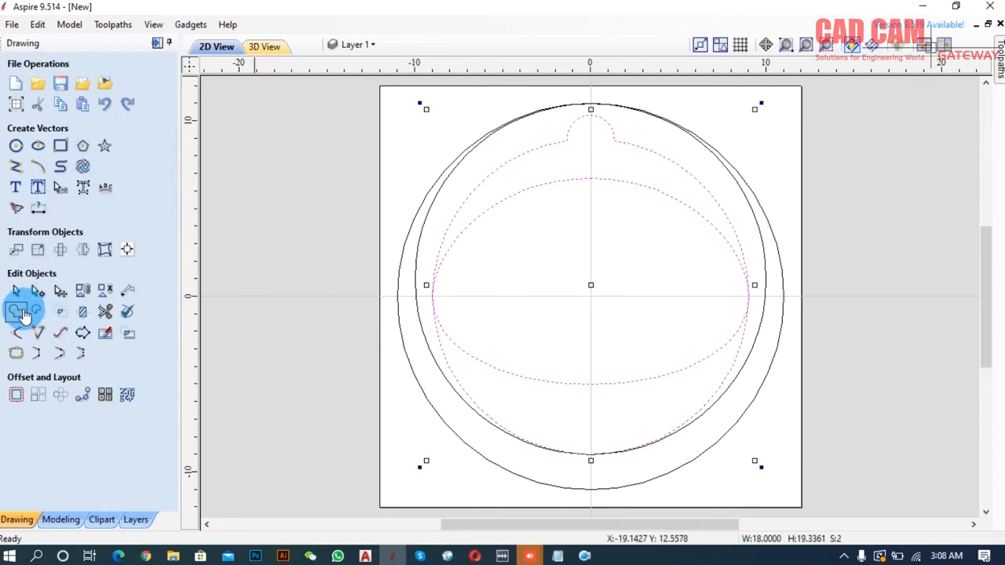
{"action": "left_click", "coordinate": [17, 314]}
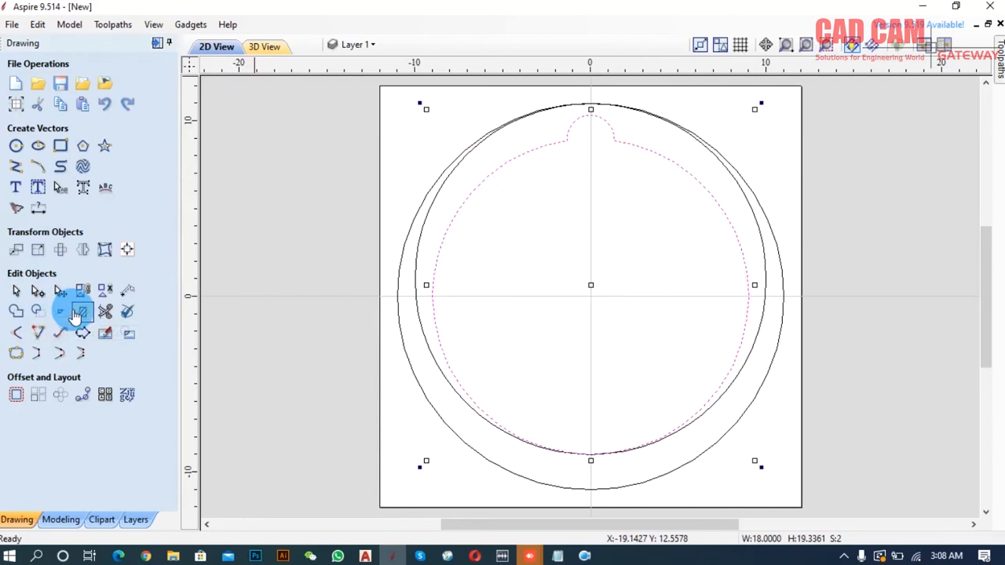
{"action": "left_click", "coordinate": [80, 314]}
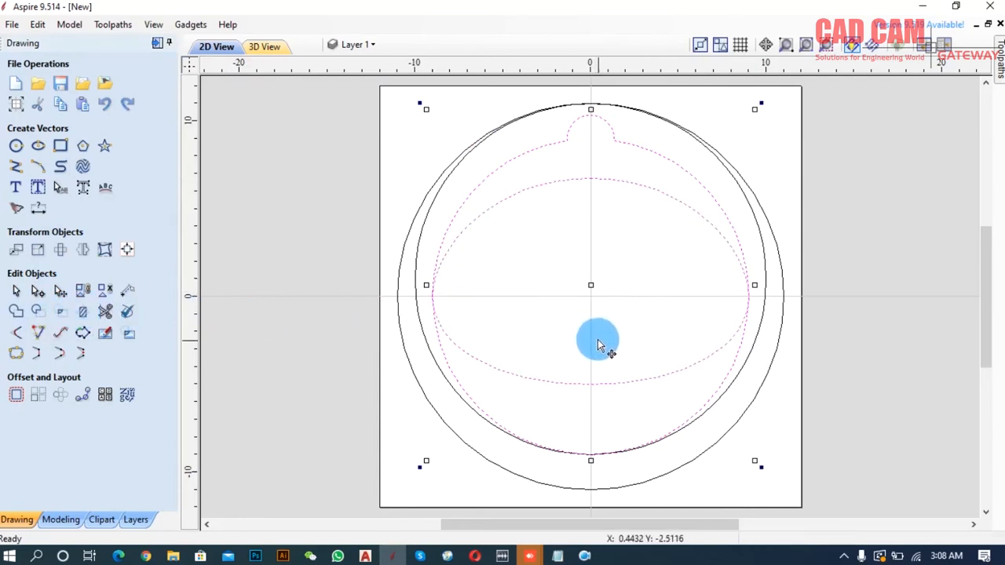
{"action": "left_click", "coordinate": [520, 317]}
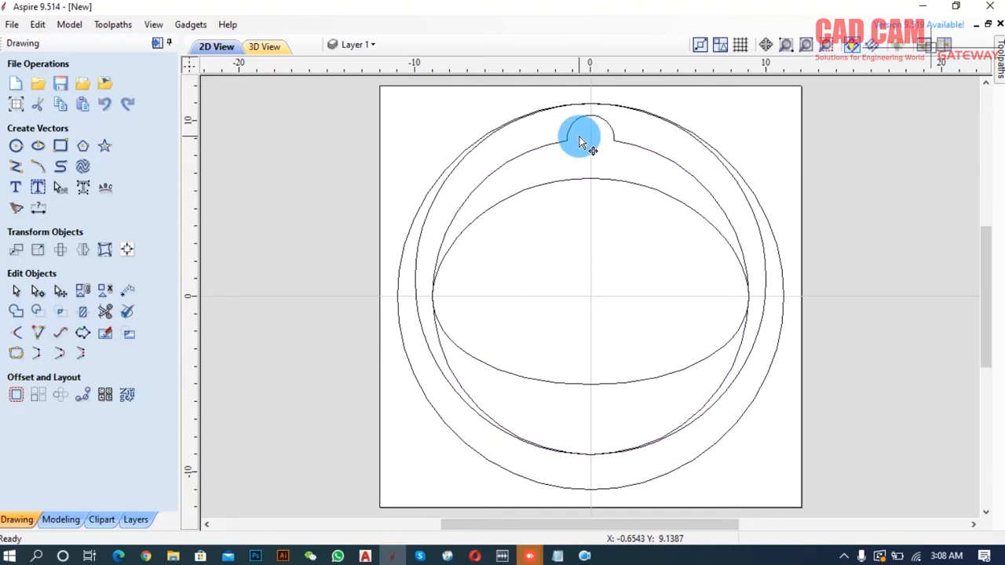
{"action": "left_click", "coordinate": [540, 188]}
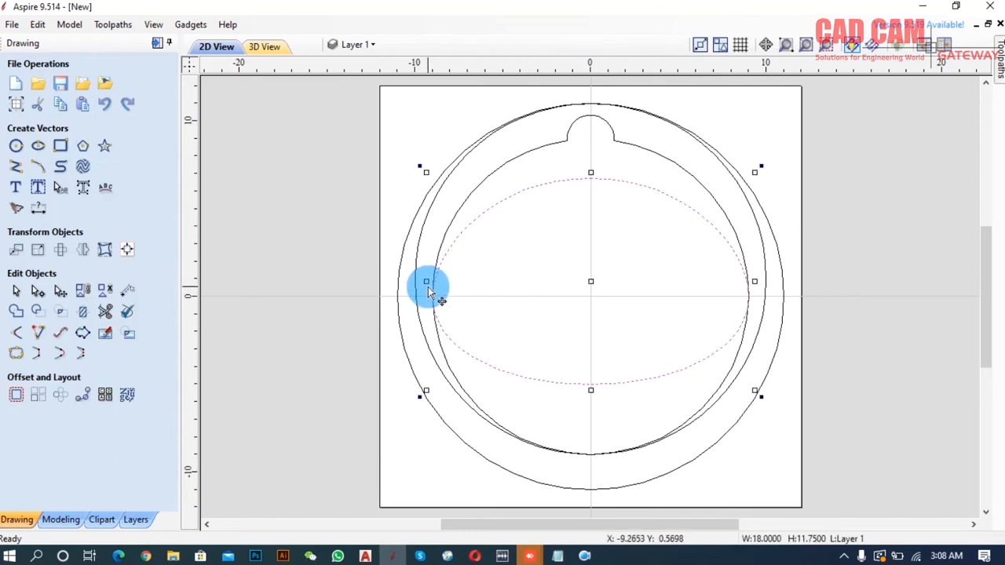
- Stretch both sides of the ellipse outward by 1 inch each, making it 20 inches wide
{"action": "left_click_drag", "start_coordinate": [424, 282], "coordinate": [421, 283]}
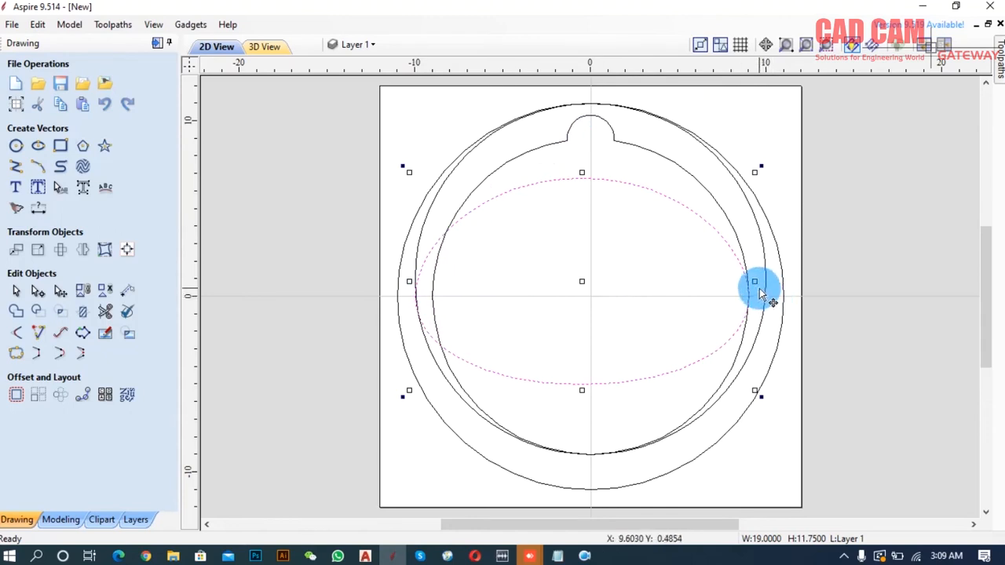
{"action": "left_click_drag", "start_coordinate": [754, 283], "coordinate": [765, 283]}
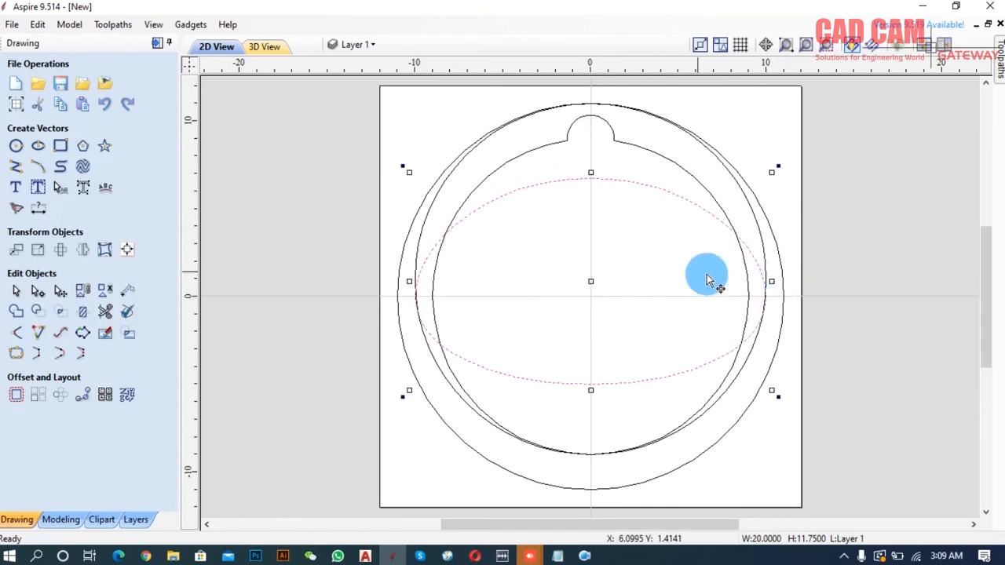
- Try subtracting the welded circle outline from the ellipse, undo the subtraction and clear the selection
{"action": "left_click", "coordinate": [524, 174]}
{"action": "left_click_drag", "start_coordinate": [511, 204], "coordinate": [480, 168]}
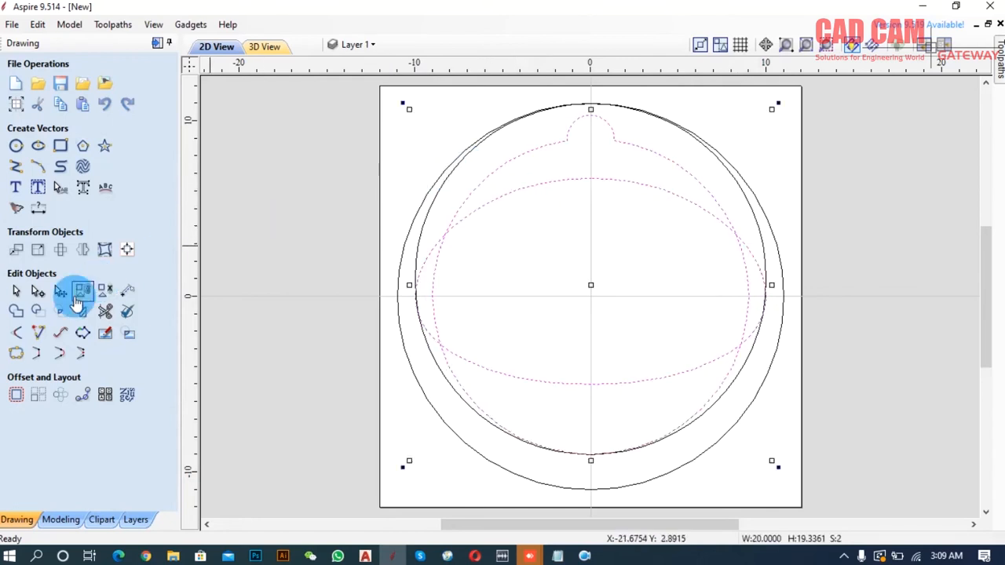
{"action": "left_click", "coordinate": [39, 315]}
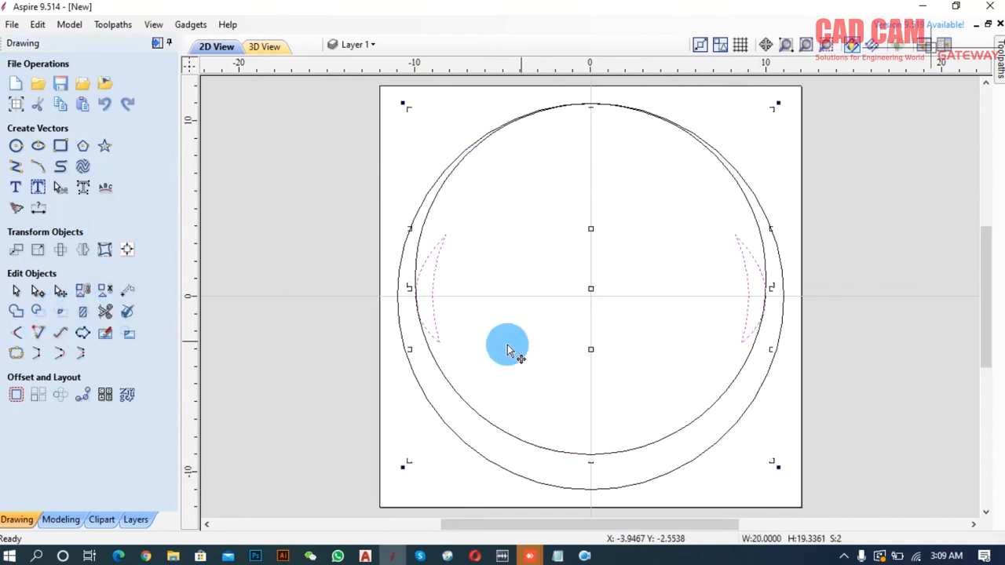
{"action": "key", "text": "ctrl+z"}
{"action": "left_click", "coordinate": [460, 267]}
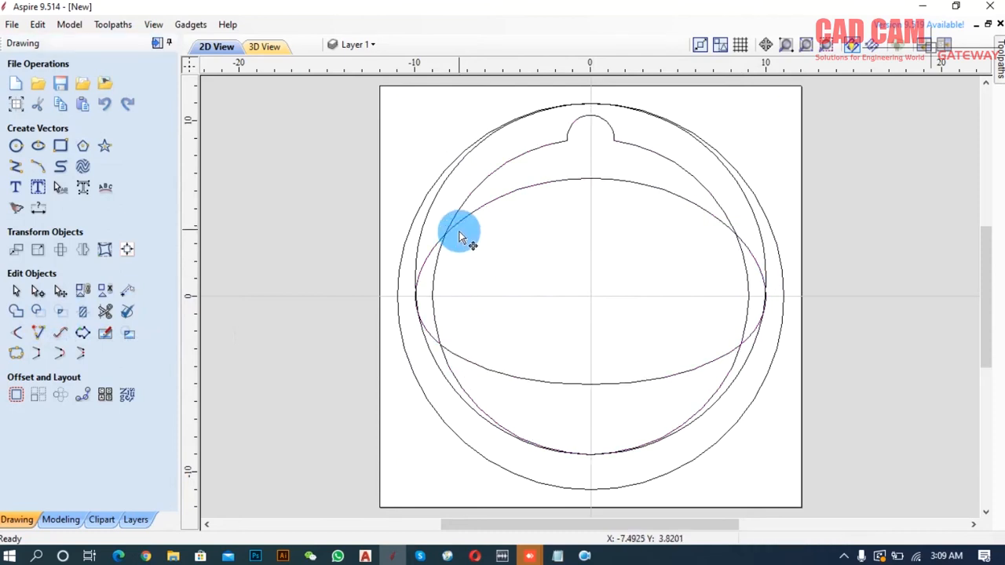
- Subtract the ellipse from the welded circle outline
{"action": "left_click", "coordinate": [460, 208]}
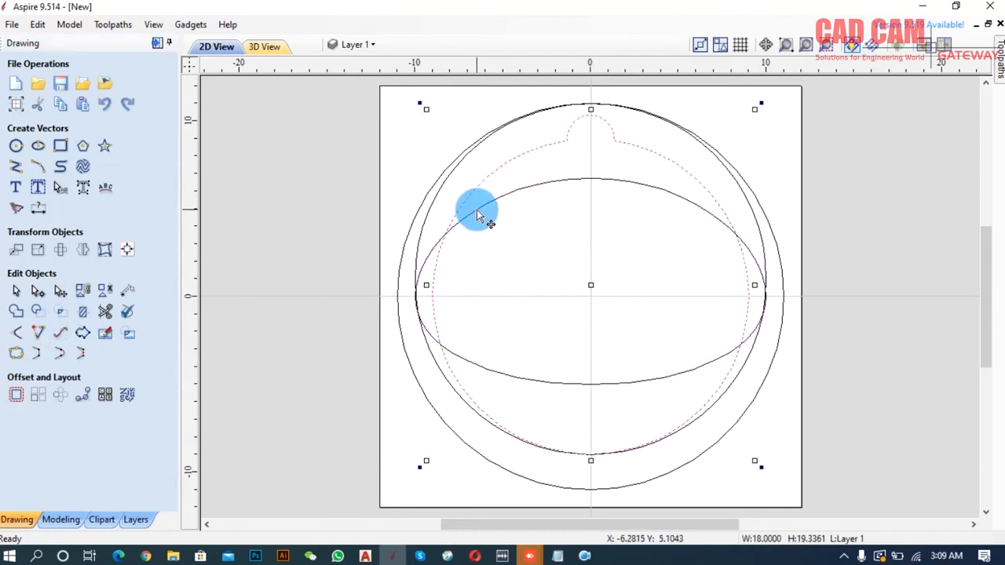
{"action": "left_click", "coordinate": [476, 215], "text": "shift"}
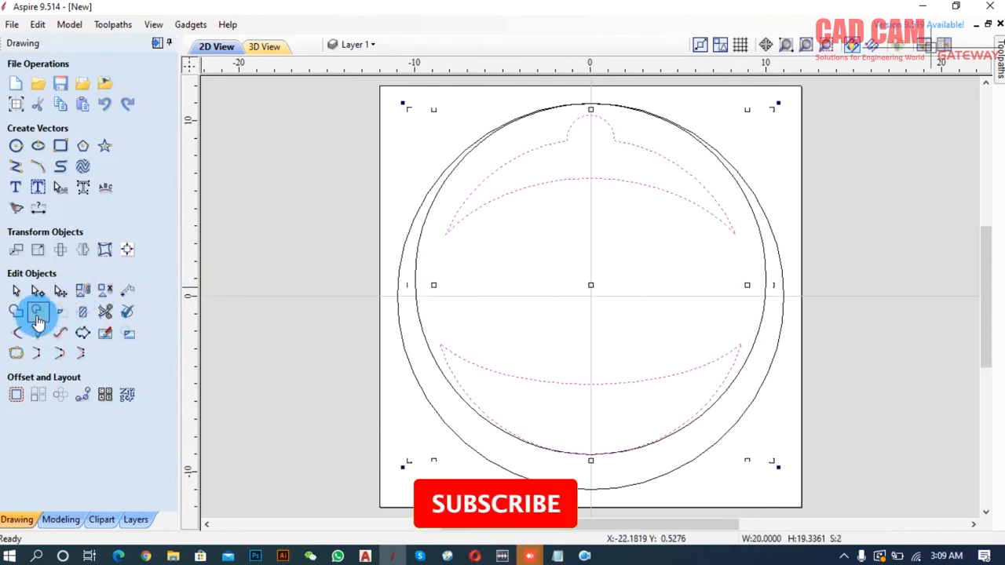
{"action": "left_click", "coordinate": [37, 314]}
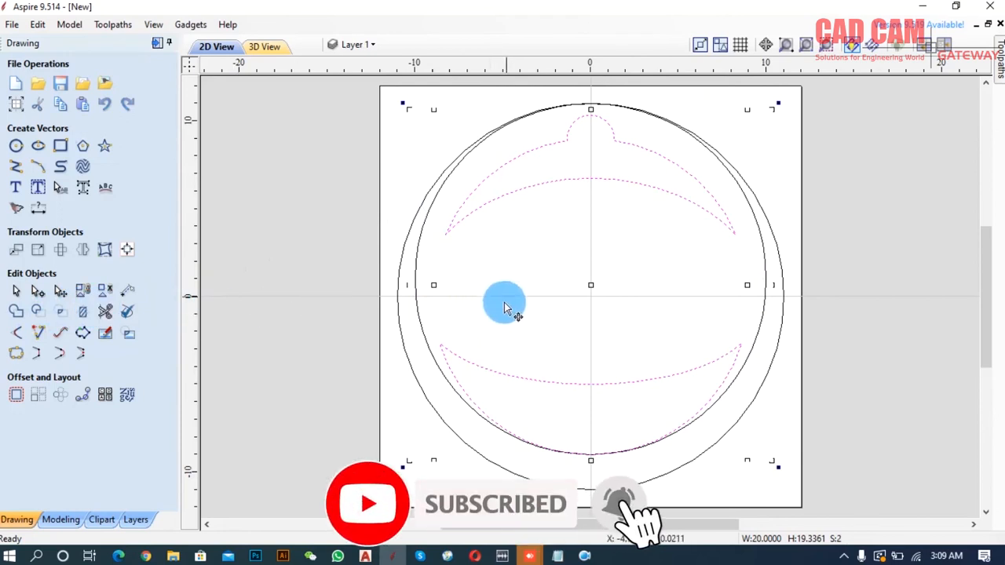
- Delete the 20-inch circle inside the outermost circle
{"action": "left_click", "coordinate": [511, 274]}
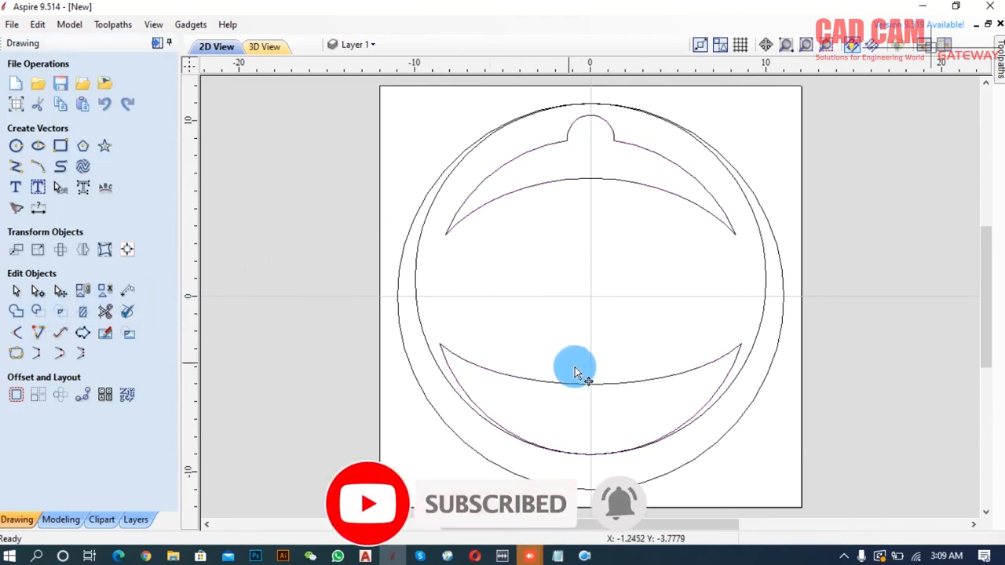
{"action": "left_click", "coordinate": [422, 330]}
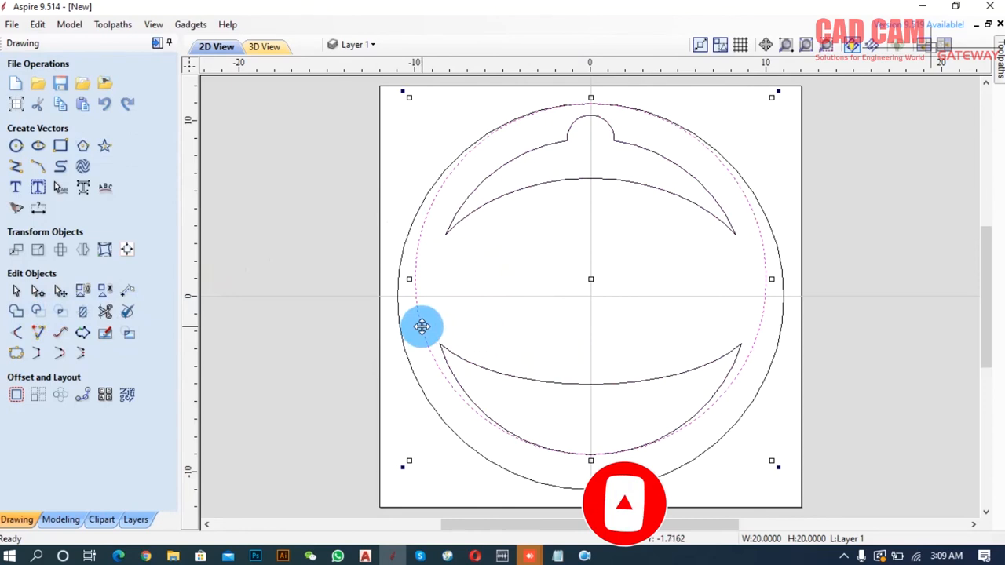
{"action": "key", "text": "Delete"}
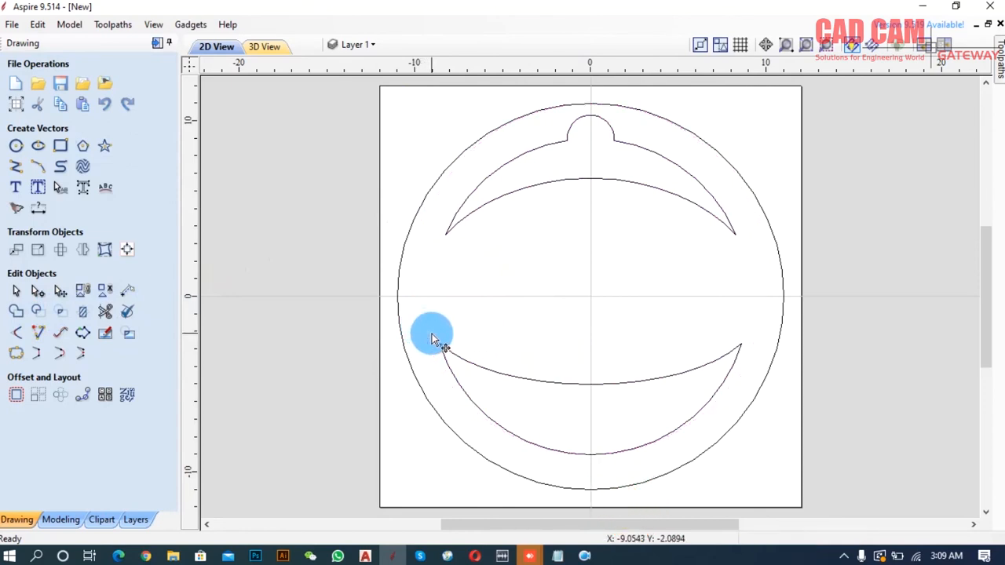
- Draw a rectangle about 6.75 by 5.25 inches near the job's middle and enter X 0, Y 0 for its centre anchor
{"action": "left_click", "coordinate": [61, 148]}
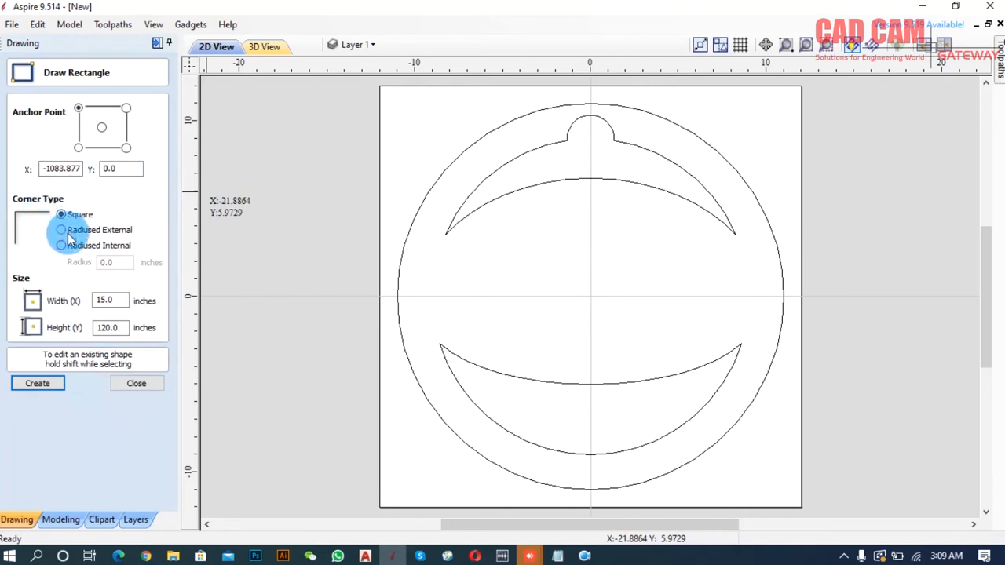
{"action": "left_click_drag", "start_coordinate": [532, 242], "coordinate": [650, 335]}
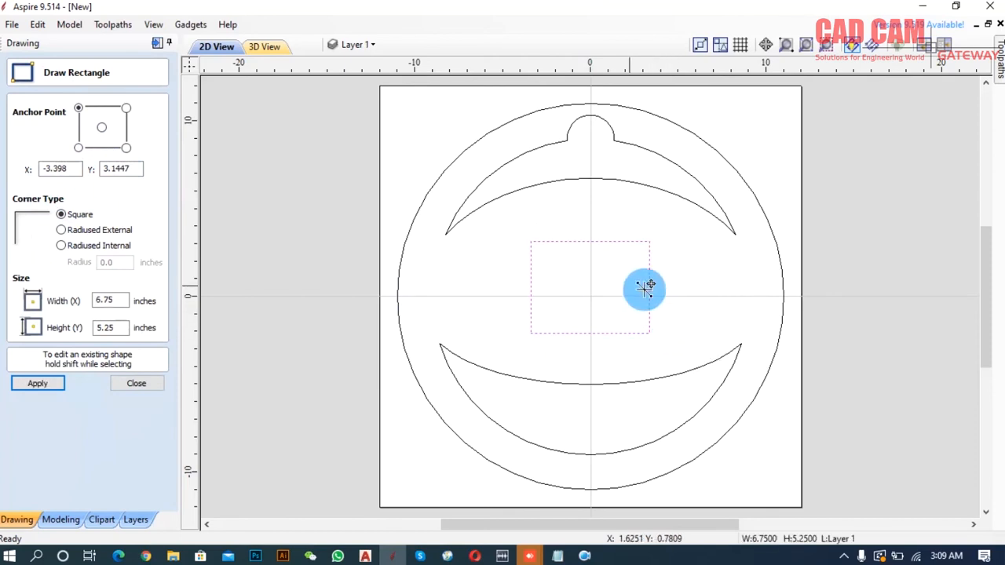
{"action": "left_click", "coordinate": [102, 130]}
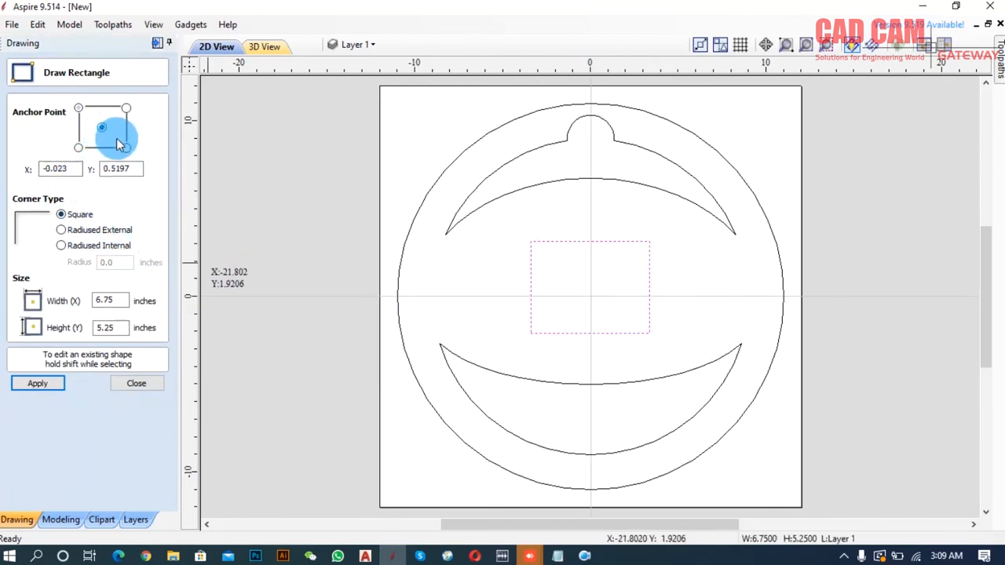
{"action": "double_click", "coordinate": [57, 168]}
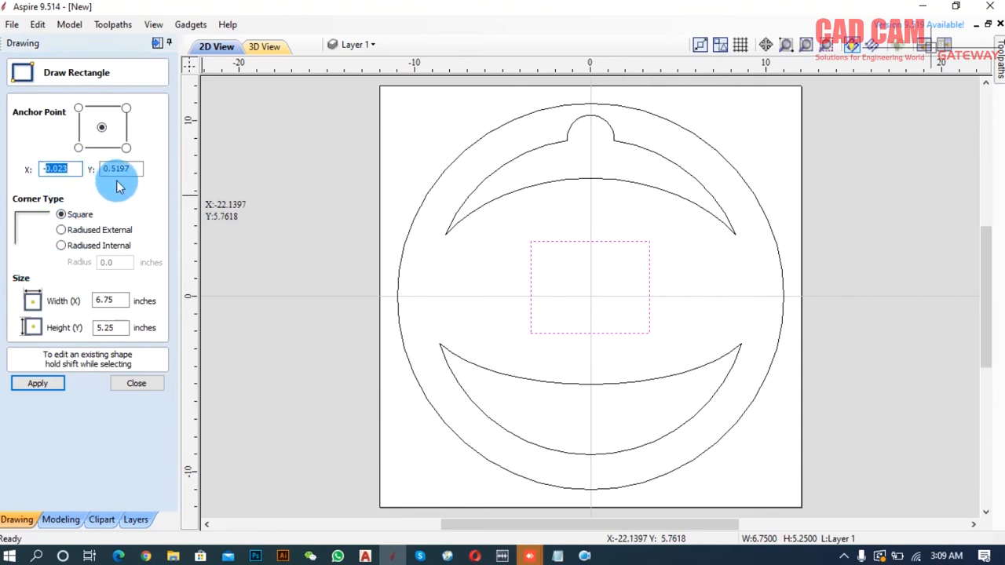
{"action": "type", "text": "-0"}
{"action": "type", "text": "0"}
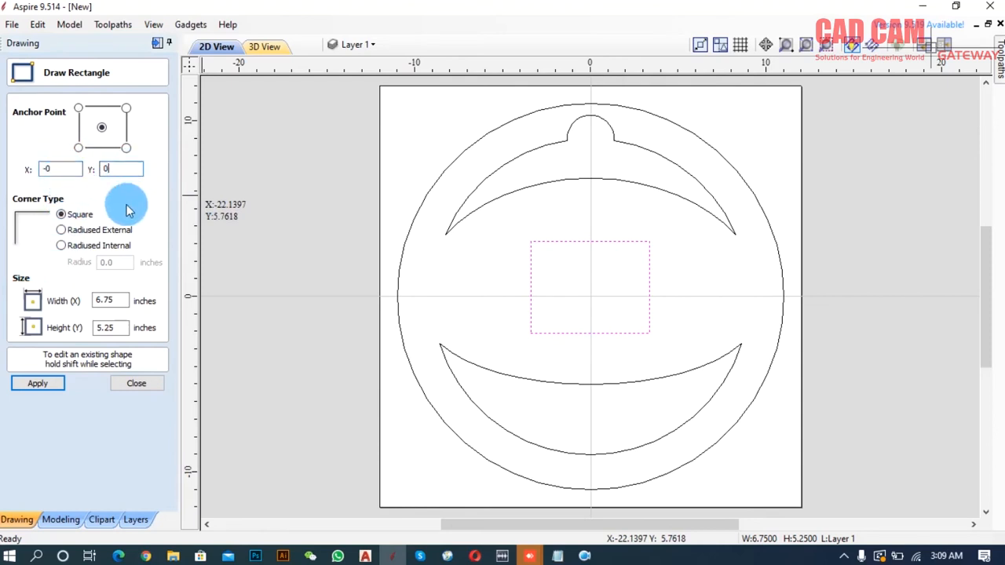
- Set the rectangle's width to 10 inches and height to 18 inches, and apply its new size and centre position
{"action": "left_click", "coordinate": [62, 230]}
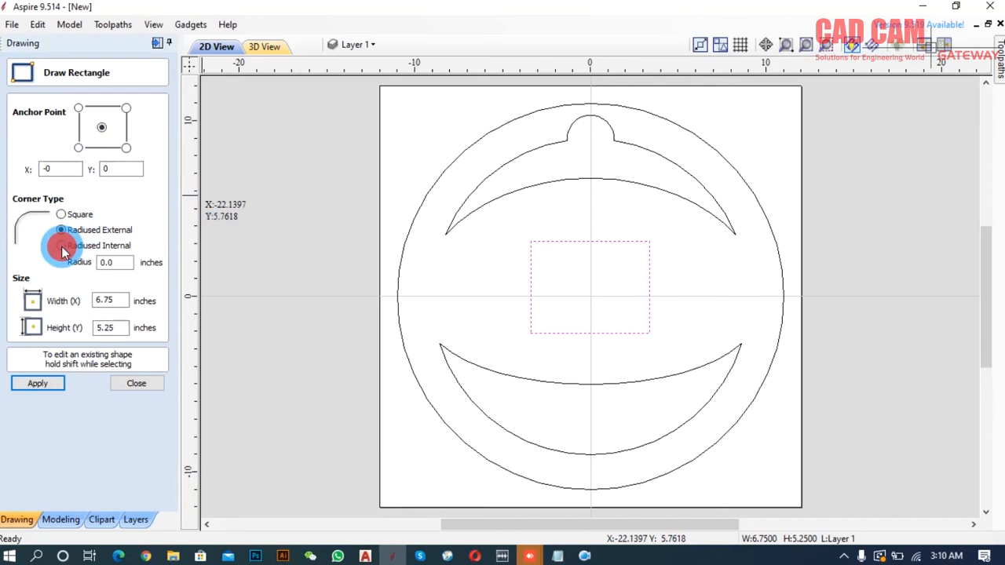
{"action": "double_click", "coordinate": [116, 301]}
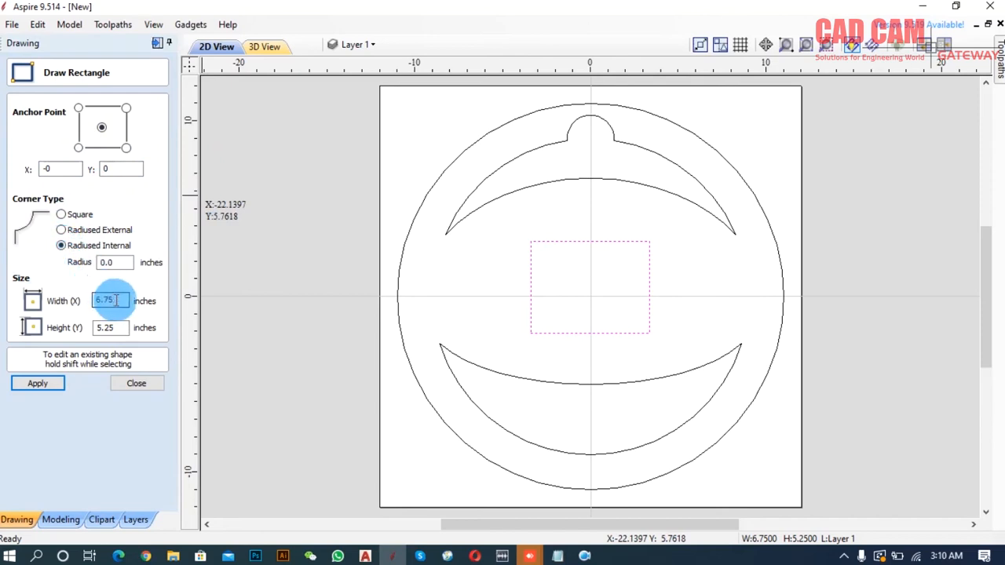
{"action": "type", "text": "10"}
{"action": "double_click", "coordinate": [110, 328]}
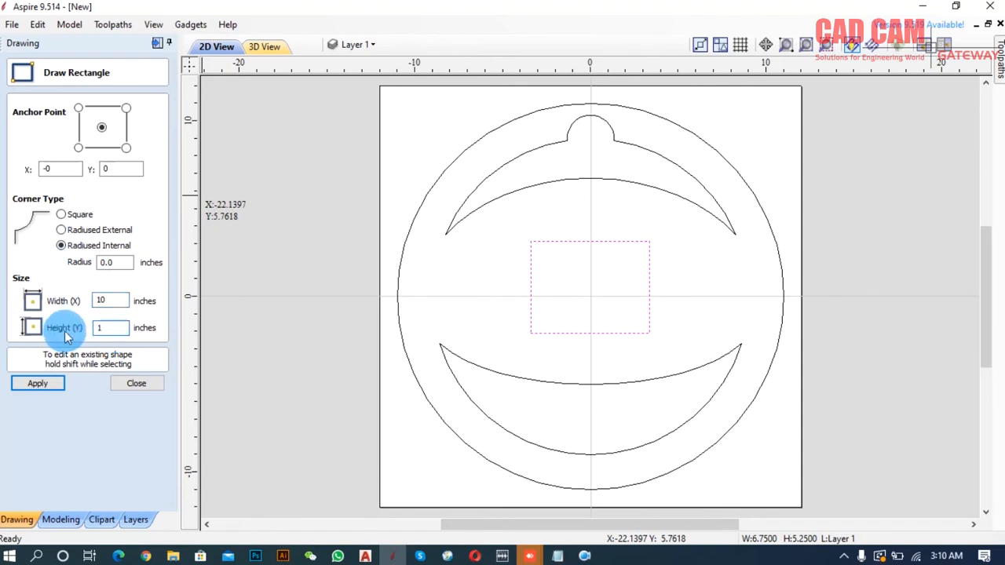
{"action": "type", "text": "18"}
{"action": "left_click", "coordinate": [38, 383]}
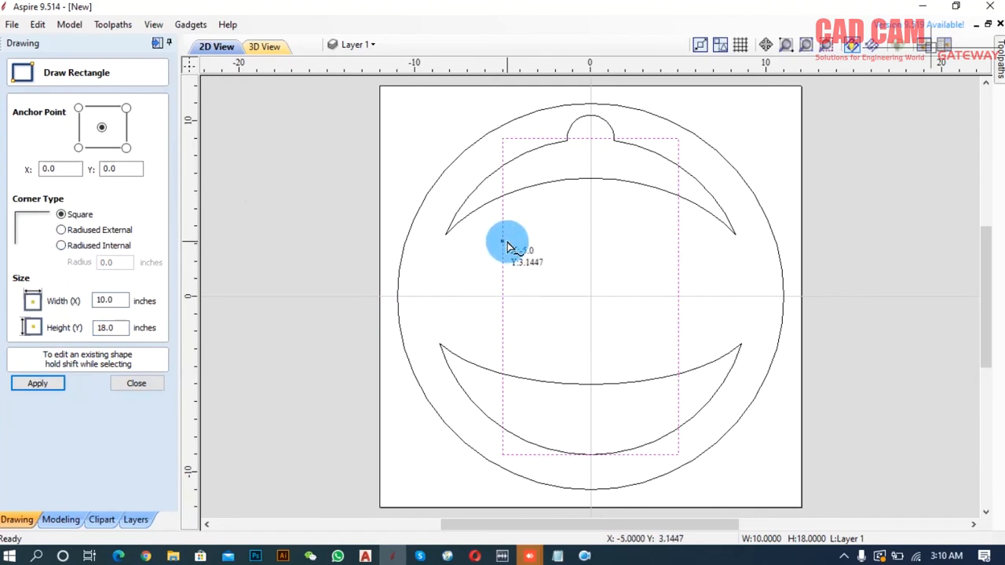
- Give the rectangle internally radiused corners with a 2-inch radius and finish editing it
{"action": "left_click", "coordinate": [63, 247]}
{"action": "double_click", "coordinate": [115, 262]}
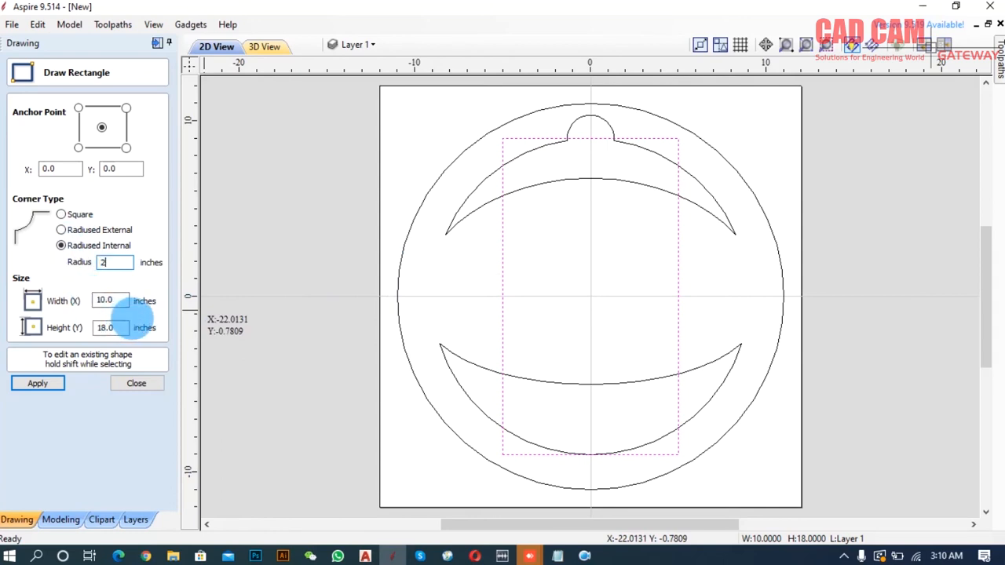
{"action": "left_click", "coordinate": [52, 385]}
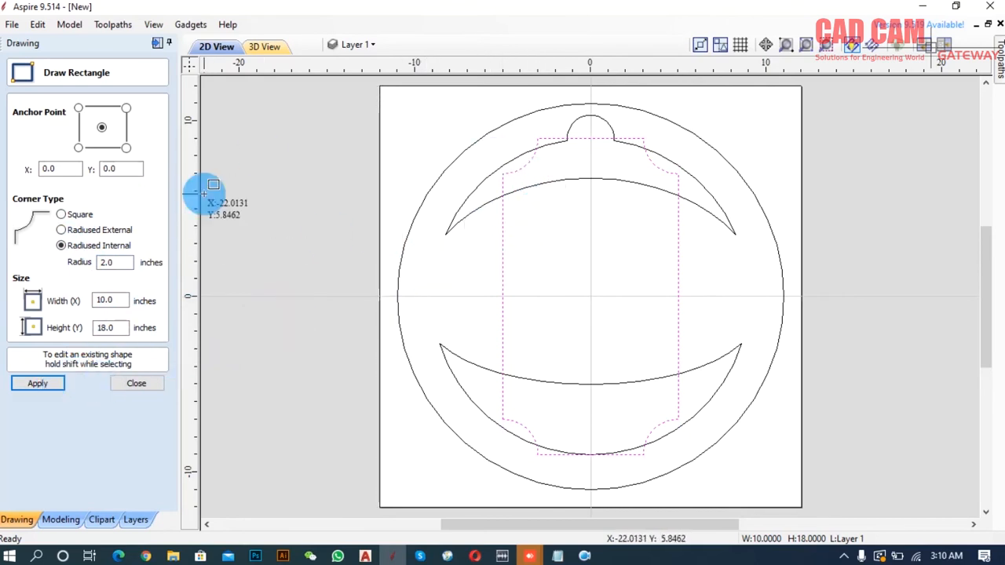
{"action": "left_click", "coordinate": [136, 383]}
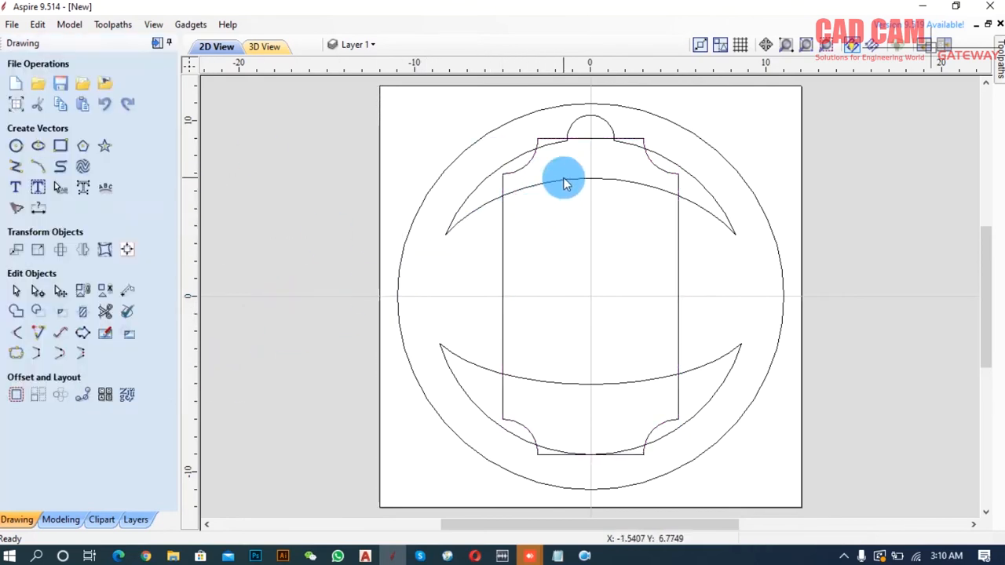
- Delete both crescent-shaped outlines and the 10 by 18 inch rectangle from inside the large circle
{"action": "left_click", "coordinate": [549, 186]}
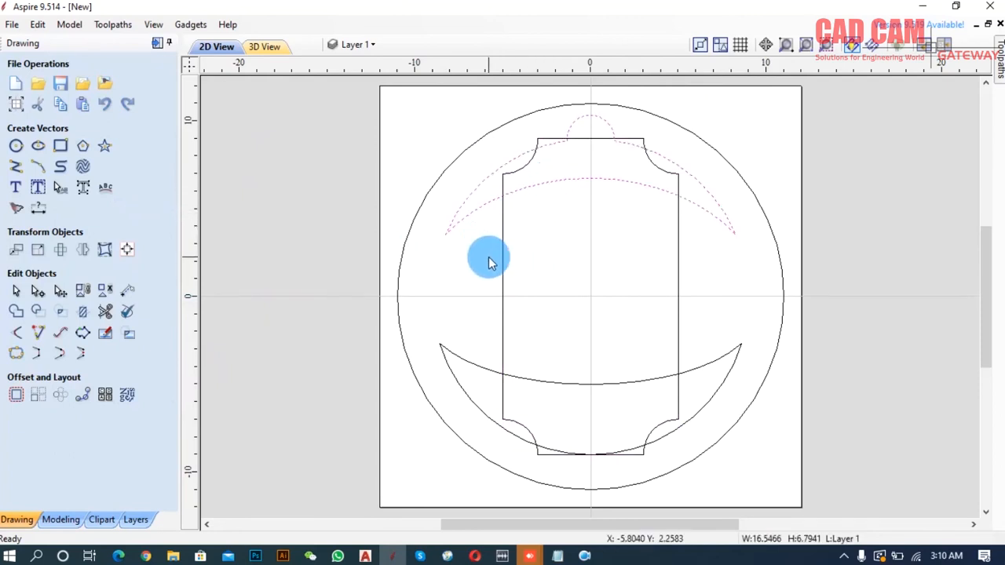
{"action": "left_click", "coordinate": [467, 361]}
{"action": "key", "text": "Delete"}
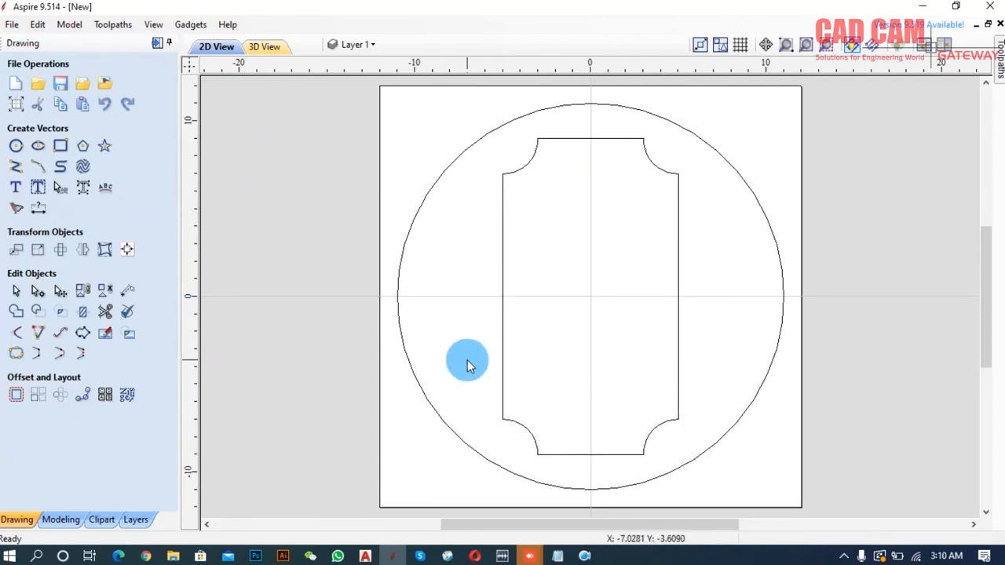
{"action": "left_click", "coordinate": [649, 163]}
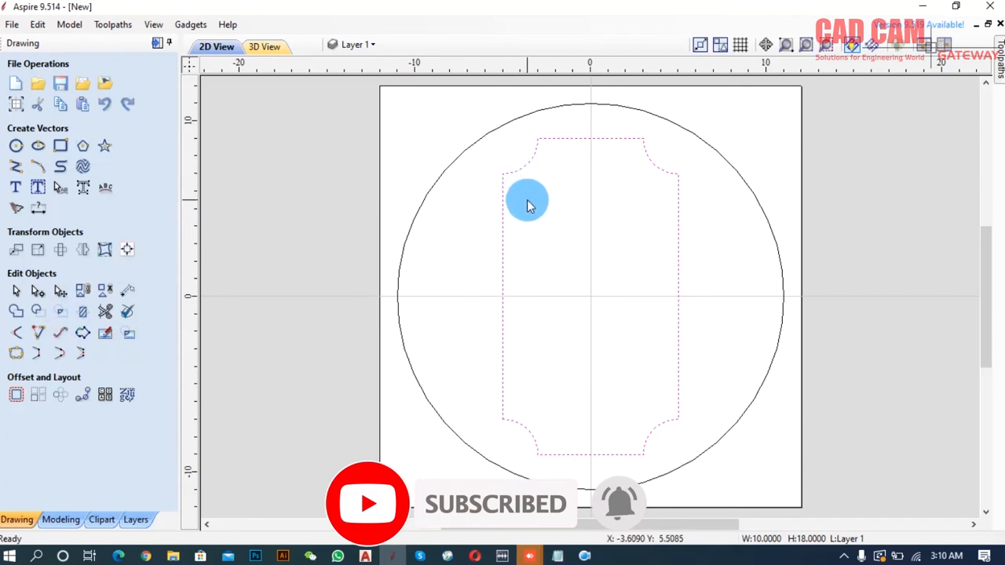
{"action": "key", "text": "Delete"}
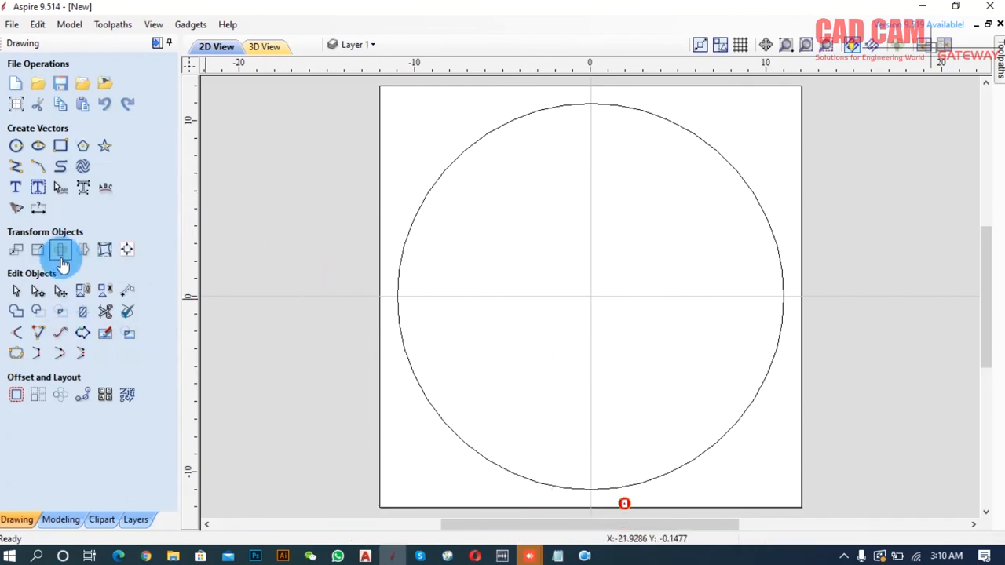
- Create an 18-inch-wide, 10-inch-high rectangle centred at X 0, Y 0 with externally radiused corners of 2 inches
{"action": "left_click", "coordinate": [60, 149]}
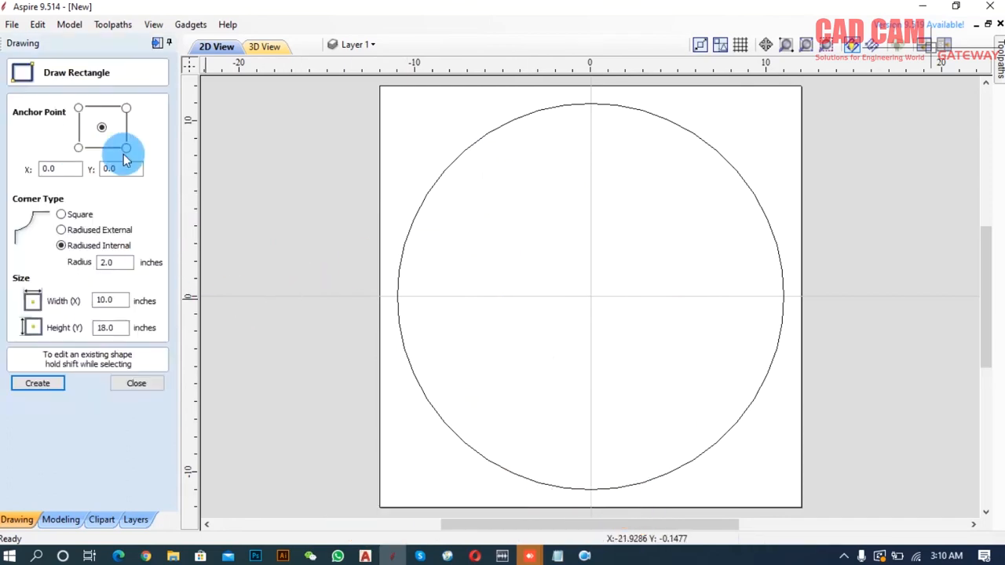
{"action": "left_click", "coordinate": [66, 231]}
{"action": "left_click_drag", "start_coordinate": [128, 303], "coordinate": [66, 312]}
{"action": "type", "text": "18"}
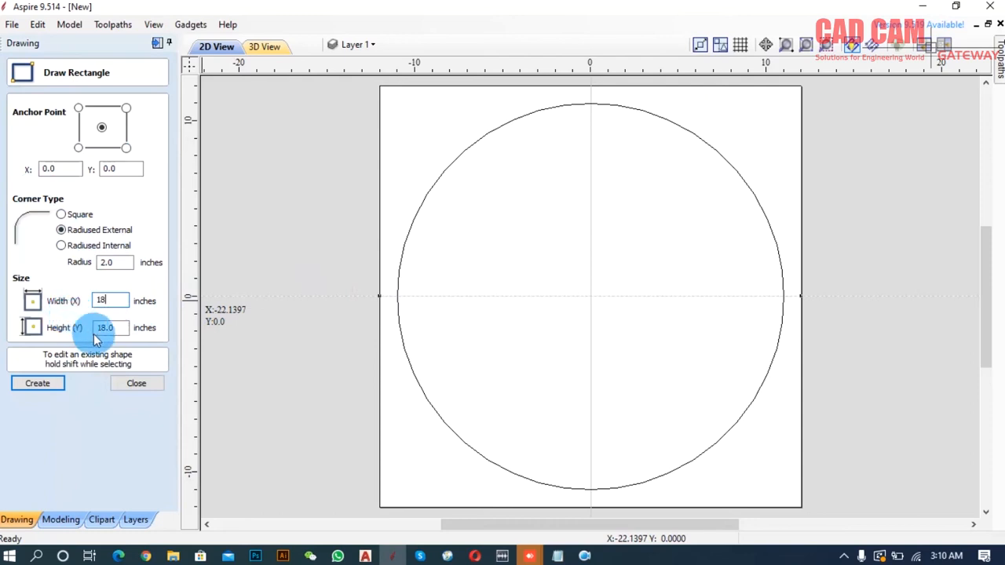
{"action": "left_click_drag", "start_coordinate": [92, 334], "coordinate": [116, 334]}
{"action": "type", "text": "1"}
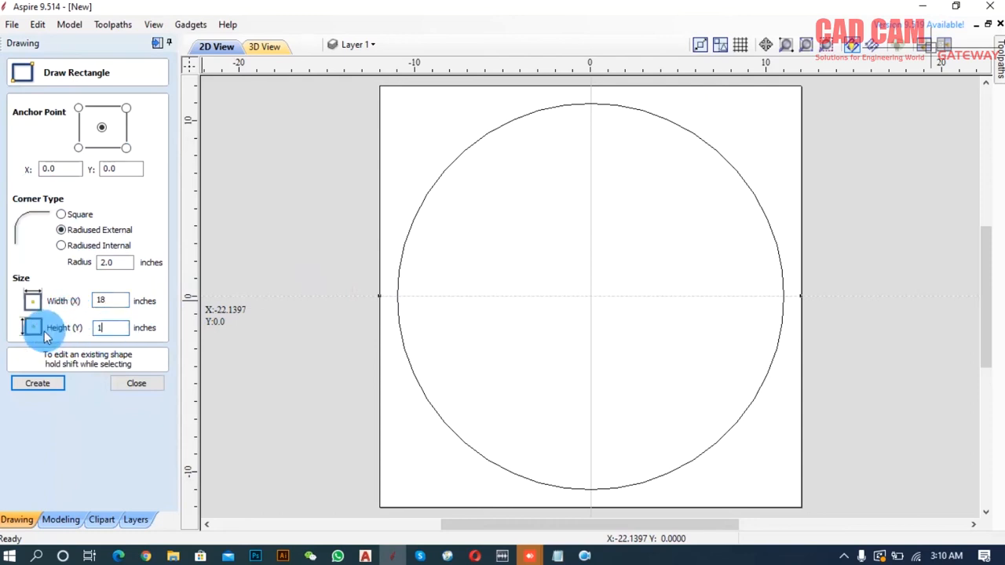
{"action": "type", "text": "0"}
{"action": "left_click", "coordinate": [41, 384]}
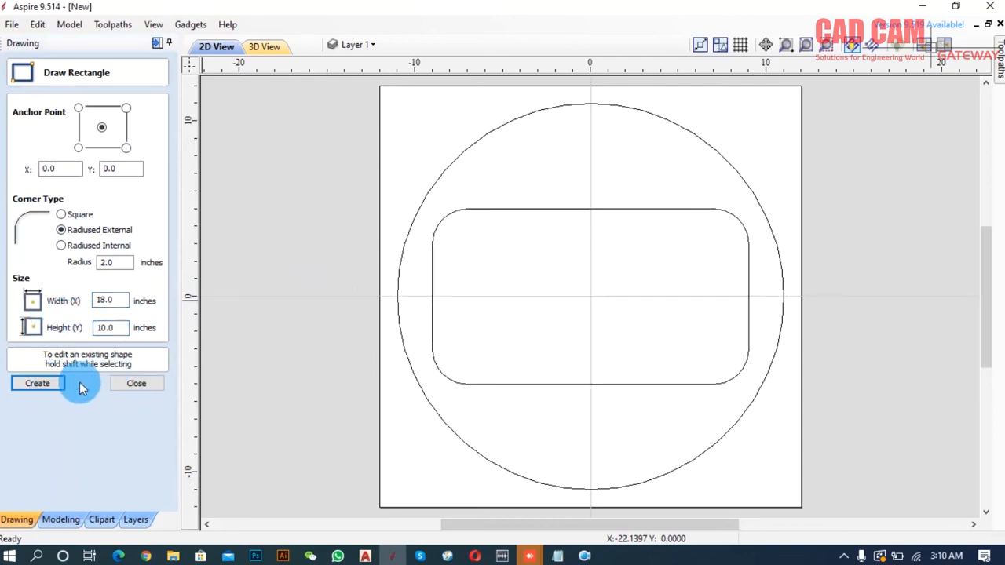
- Create a 6 by 4 inch rectangle with 2-inch external corner radii, its lower-left corner anchored at X 0, Y 0
{"action": "left_click", "coordinate": [78, 148]}
{"action": "double_click", "coordinate": [108, 301]}
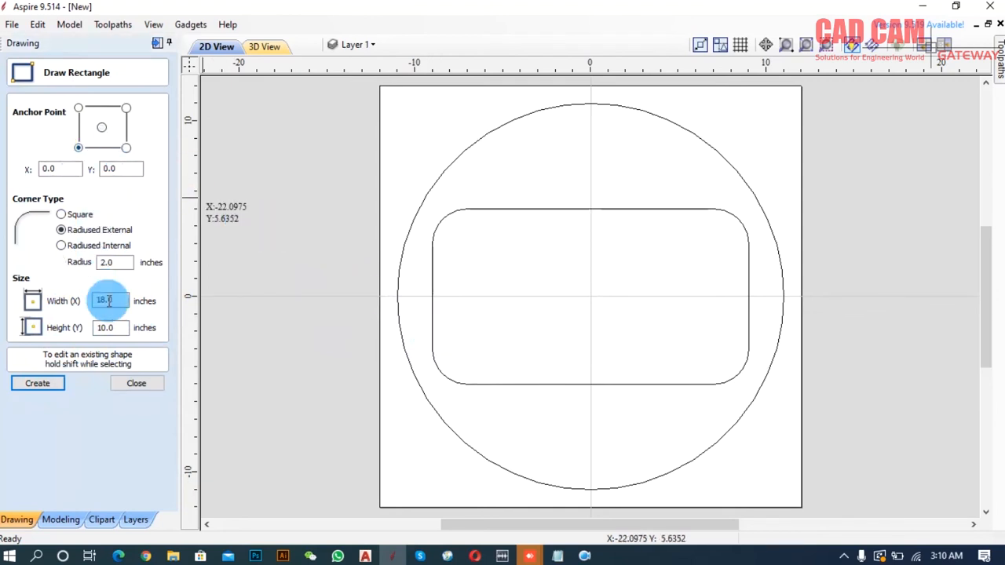
{"action": "left_click_drag", "start_coordinate": [123, 301], "coordinate": [41, 306]}
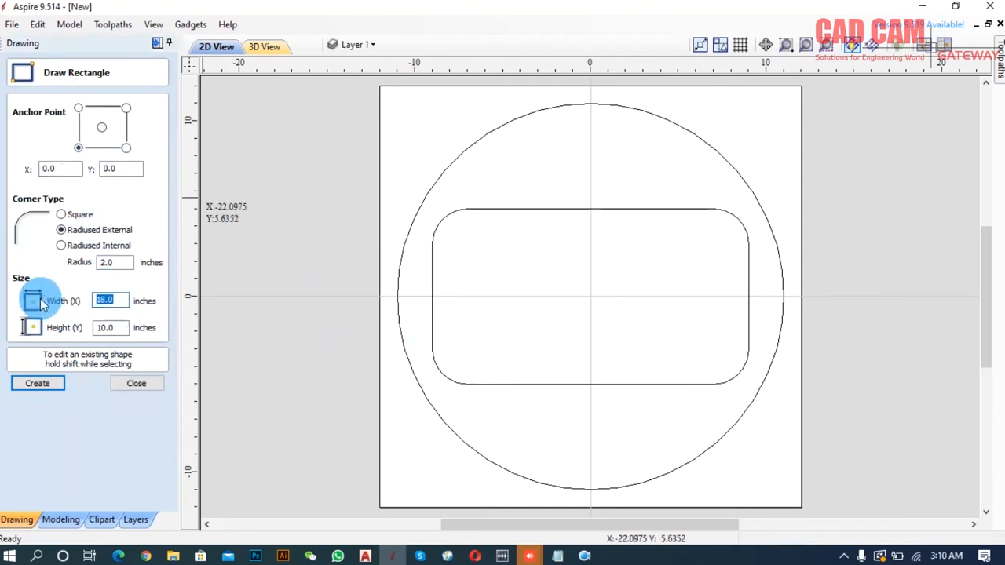
{"action": "type", "text": "6"}
{"action": "left_click_drag", "start_coordinate": [118, 328], "coordinate": [70, 328]}
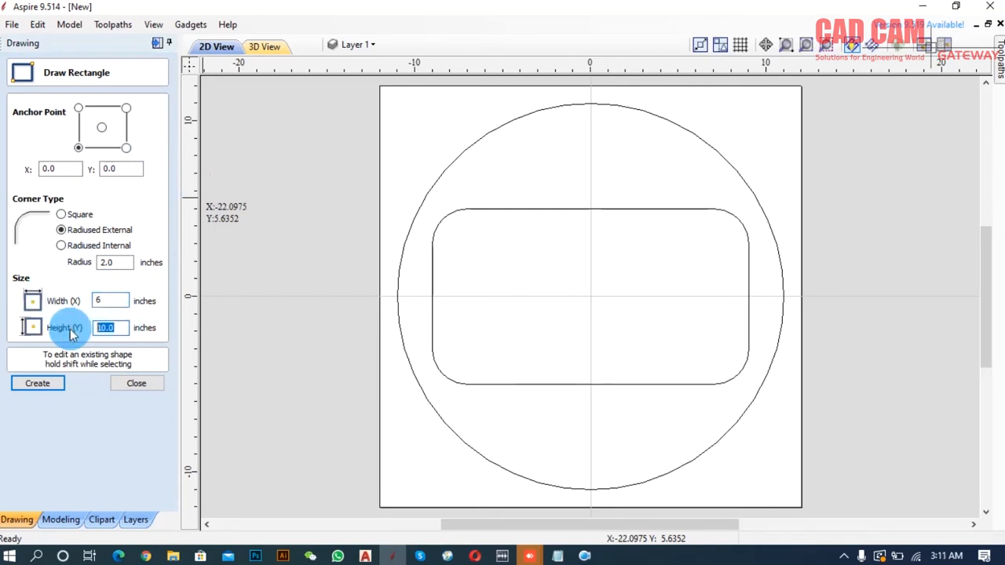
{"action": "type", "text": "4"}
{"action": "left_click", "coordinate": [41, 383]}
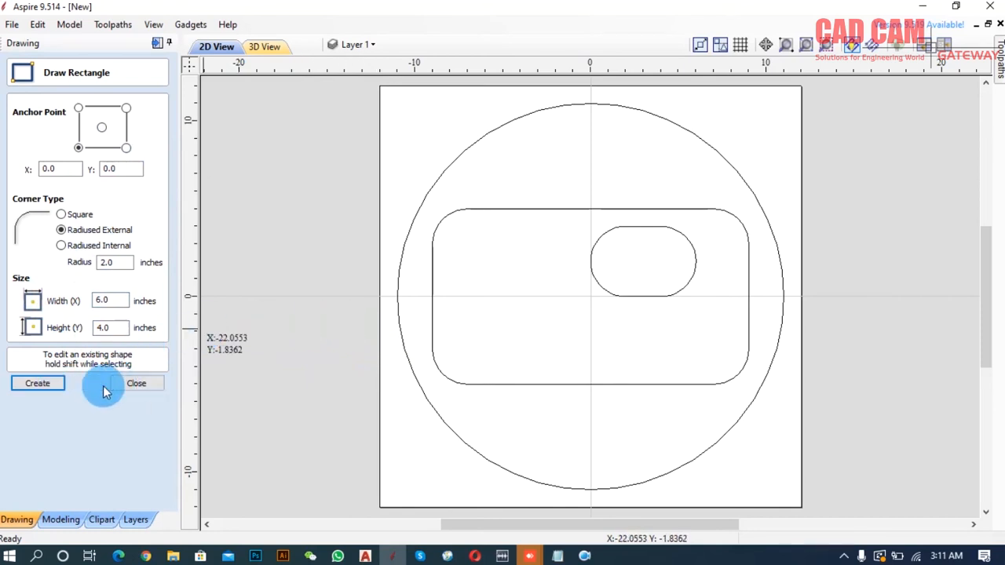
- Move the 6 by 4 inch rounded rectangle so its centre sits on the large rectangle's top edge at X 0, Y 5
{"action": "left_click", "coordinate": [132, 383]}
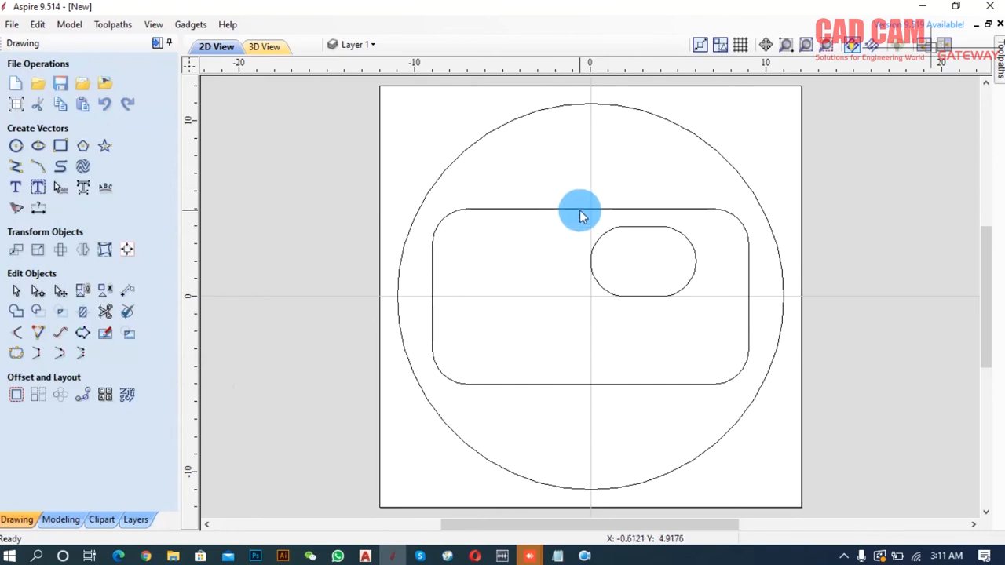
{"action": "left_click", "coordinate": [633, 229]}
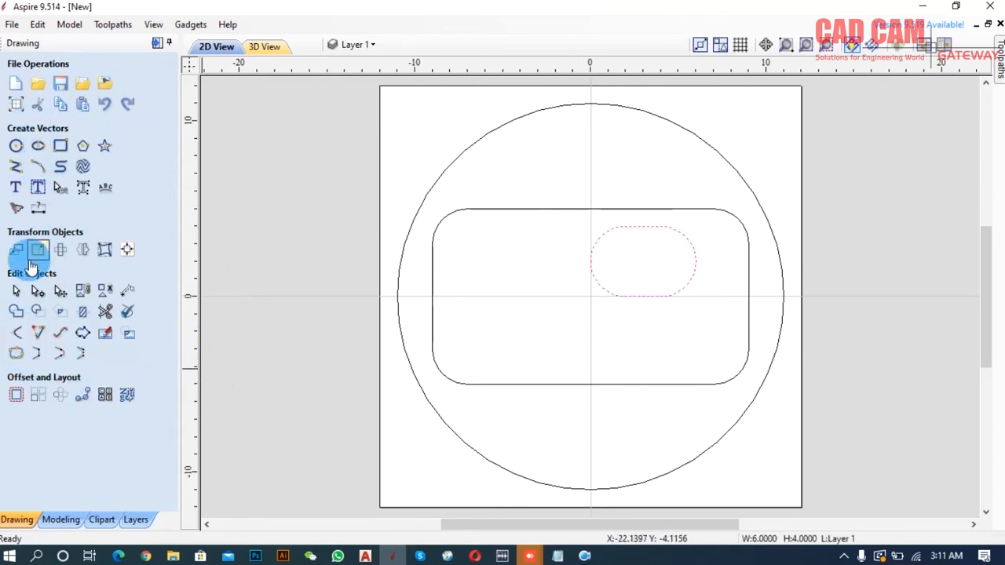
{"action": "left_click", "coordinate": [62, 295]}
{"action": "left_click_drag", "start_coordinate": [644, 262], "coordinate": [594, 208]}
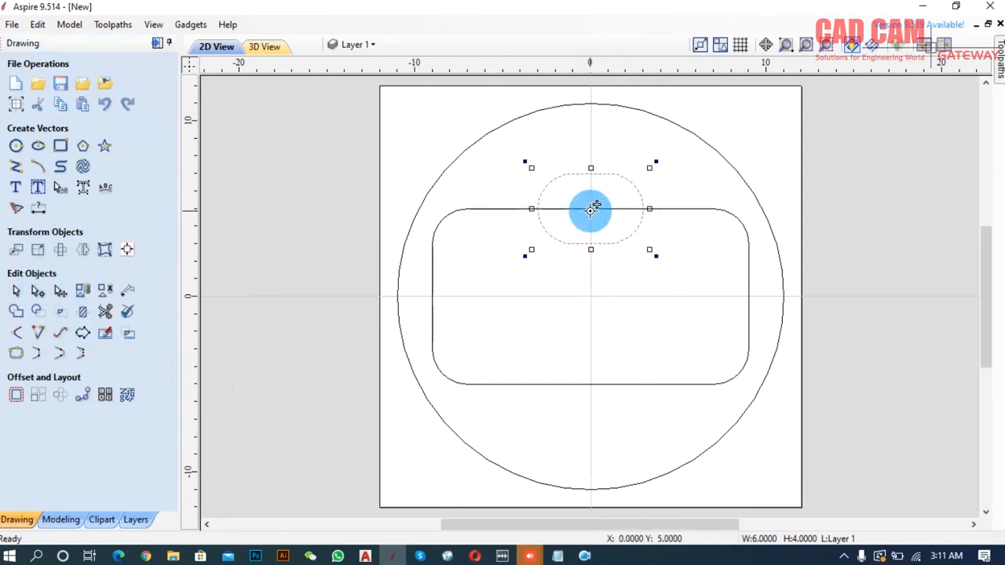
- Try subtracting the small rounded rectangle from the 18 by 10 inch one, and undo the subtraction
{"action": "left_click", "coordinate": [667, 212], "text": "shift"}
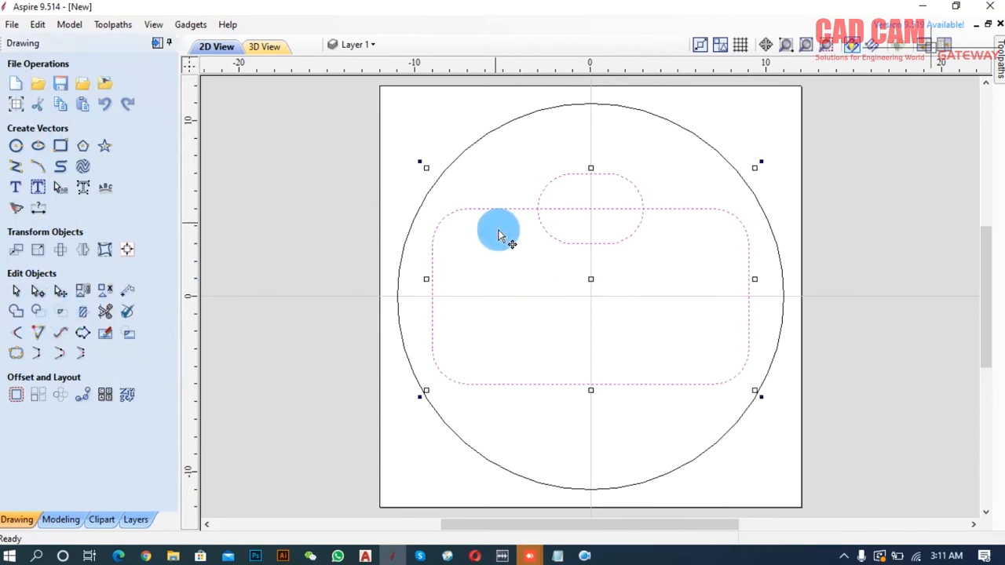
{"action": "left_click", "coordinate": [493, 192]}
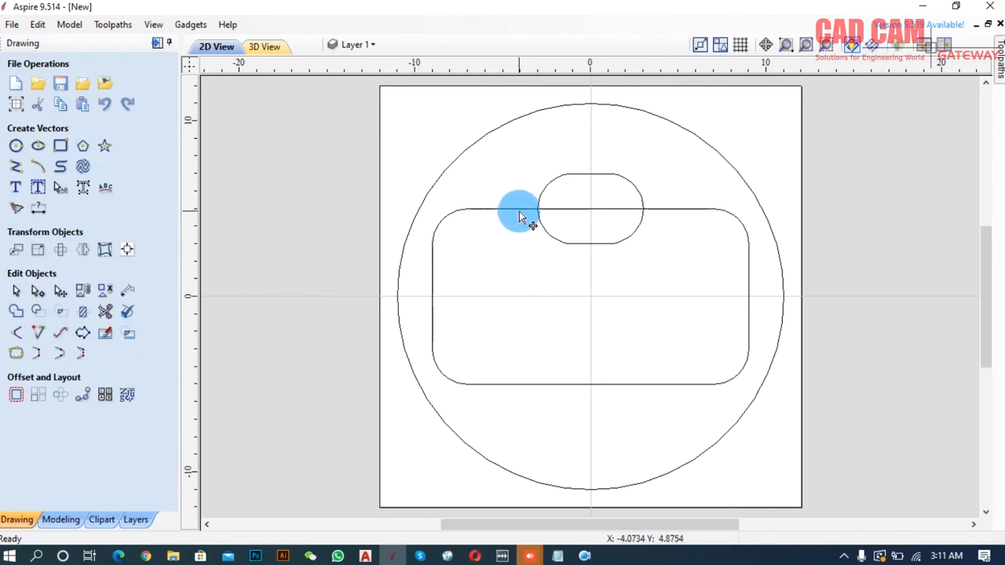
{"action": "left_click", "coordinate": [515, 211]}
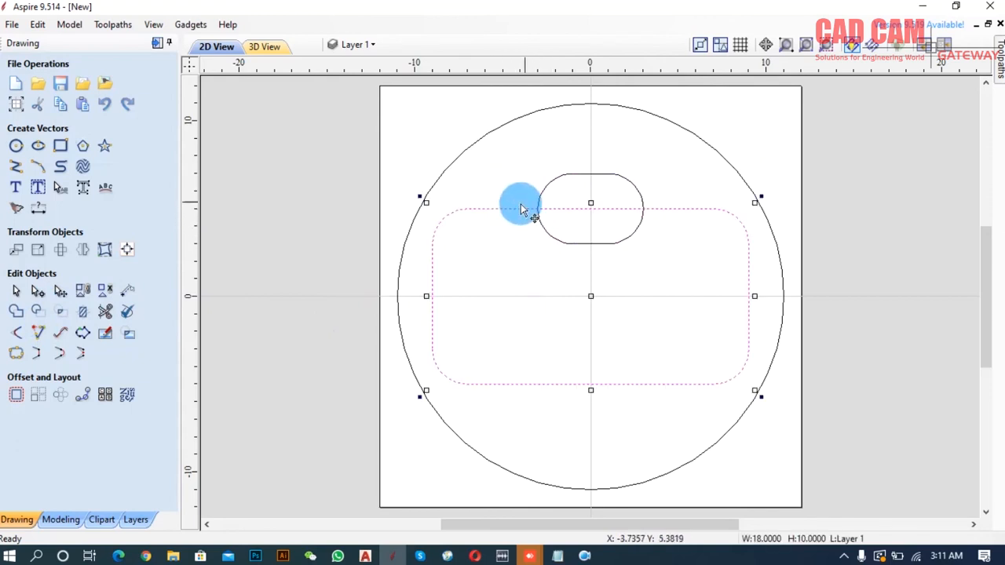
{"action": "left_click", "coordinate": [549, 181], "text": "shift"}
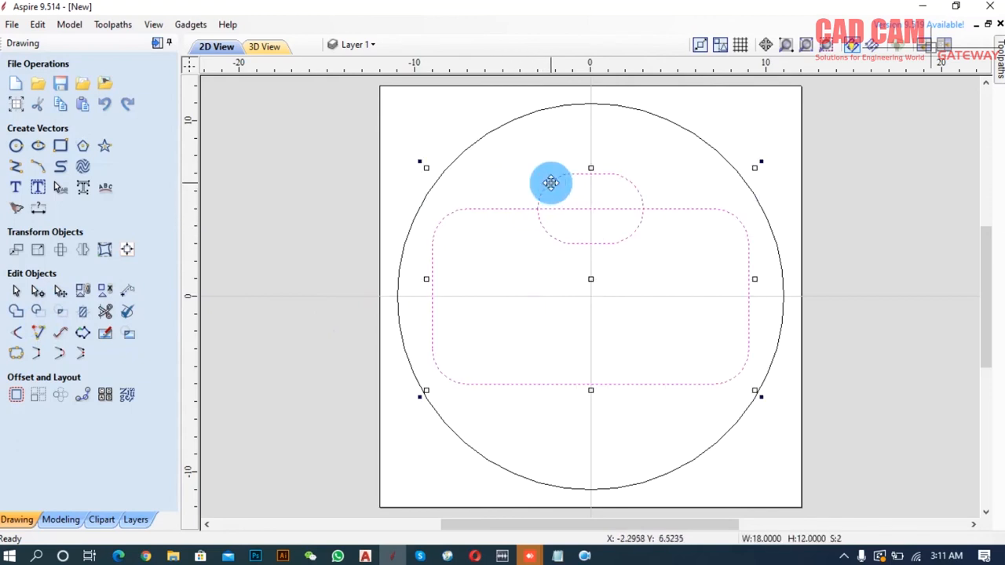
{"action": "left_click", "coordinate": [38, 309]}
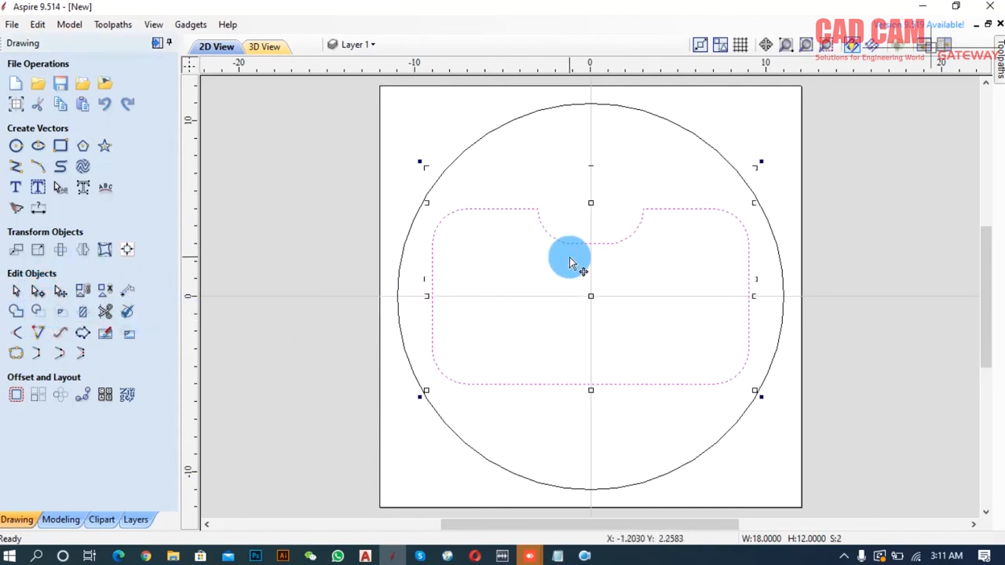
{"action": "key", "text": "ctrl+z"}
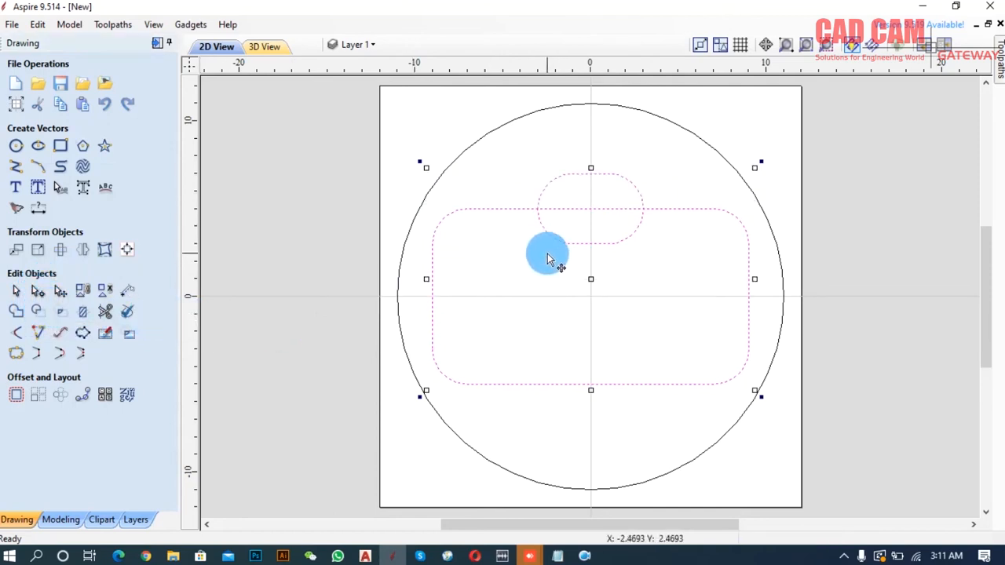
- Intersect the two overlapping rounded rectangles so only their overlap is kept, and delete that overlap shape
{"action": "left_click", "coordinate": [17, 312]}
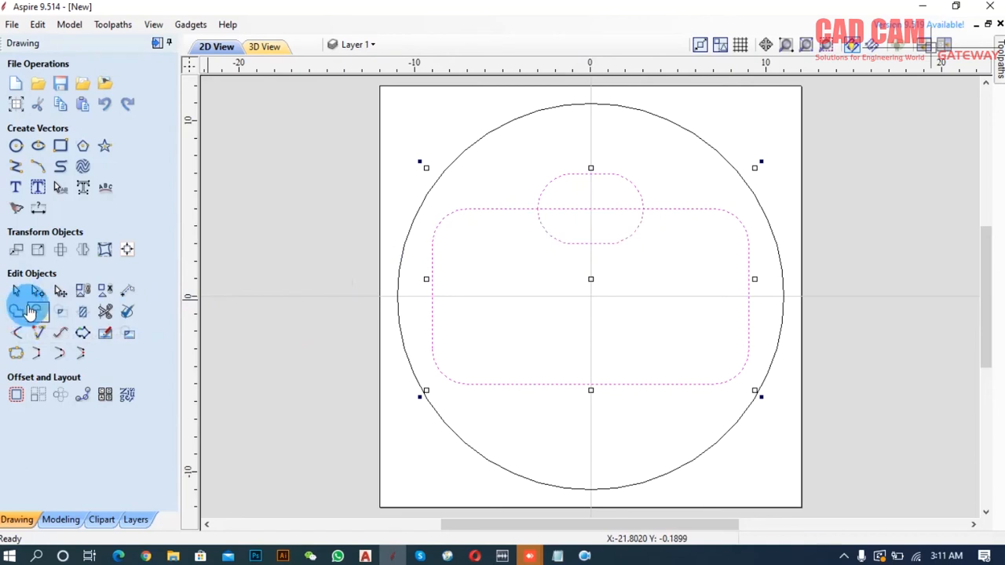
{"action": "left_click", "coordinate": [61, 313]}
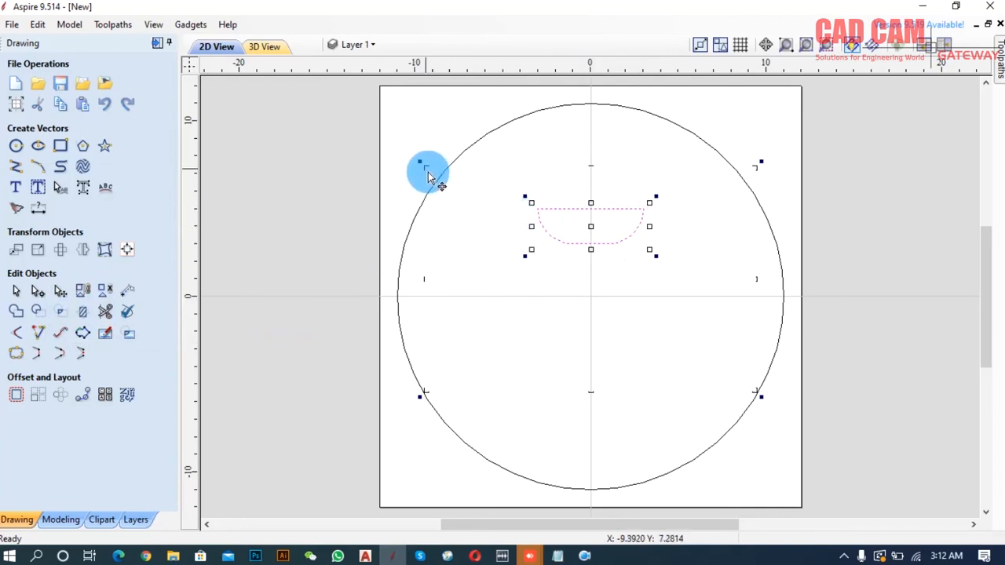
{"action": "left_click", "coordinate": [449, 191]}
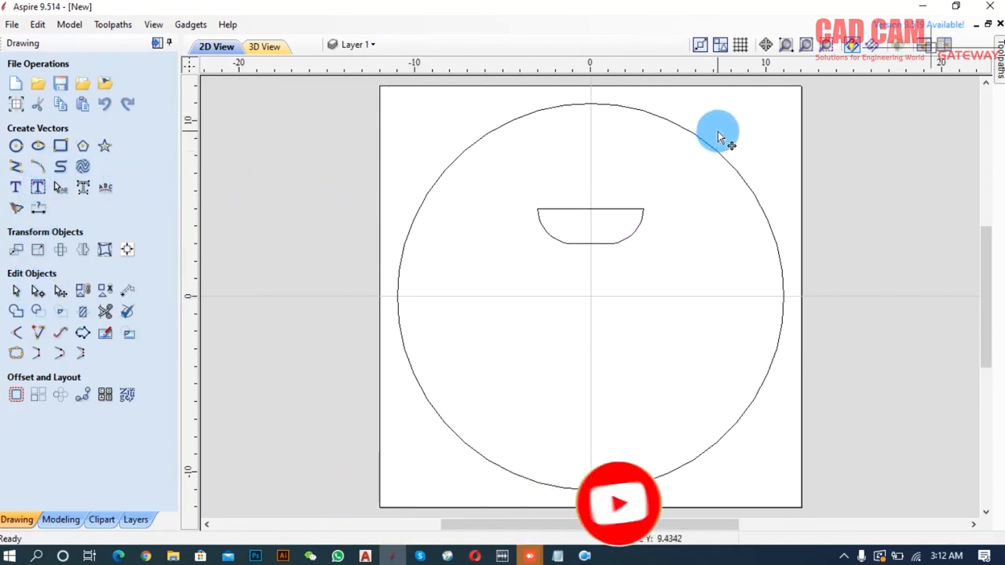
{"action": "left_click_drag", "start_coordinate": [656, 173], "coordinate": [548, 272]}
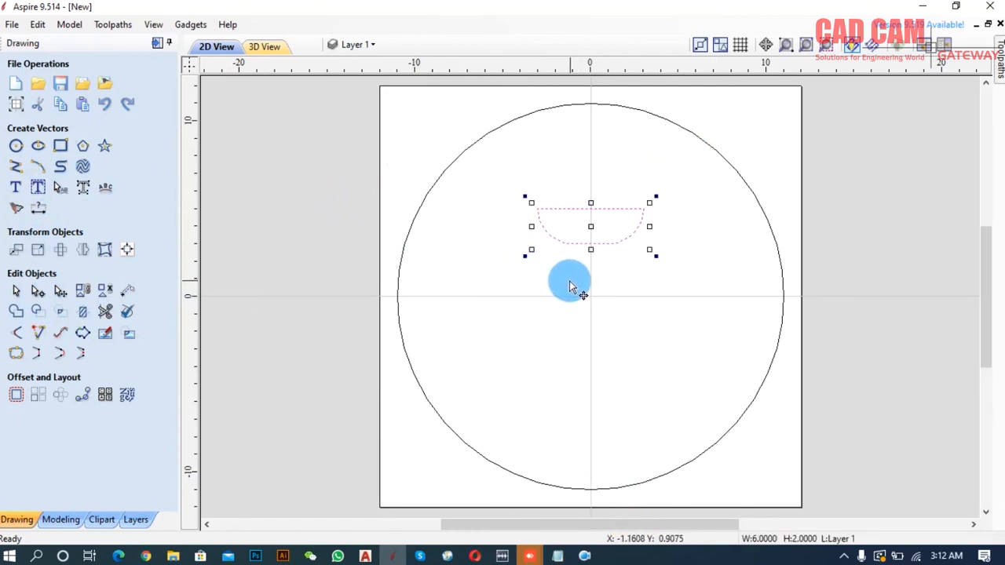
{"action": "key", "text": "Delete"}
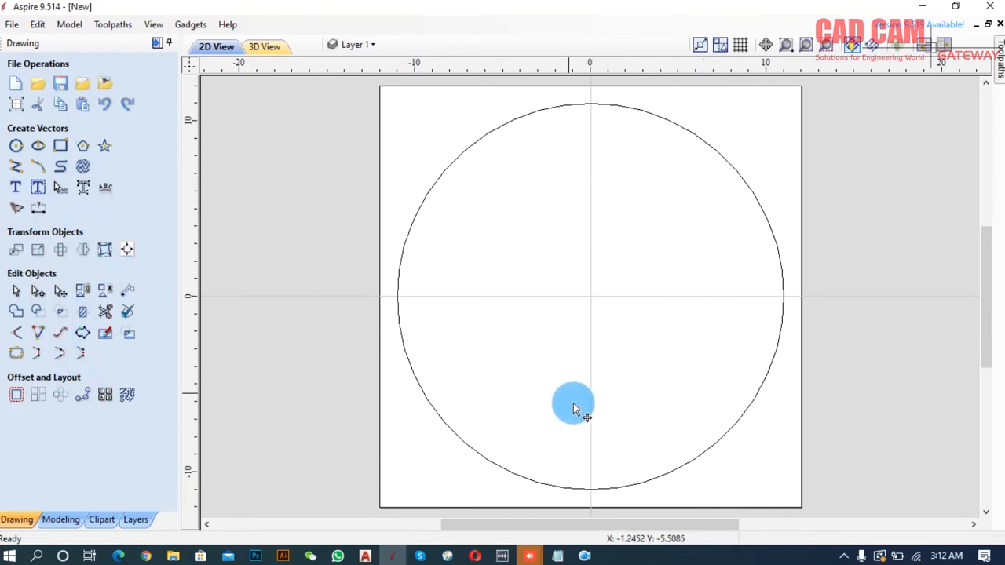
- Copy the 22-inch circle twice, centring one copy on its left quadrant point and the other on its right quadrant point
{"action": "left_click", "coordinate": [451, 164]}
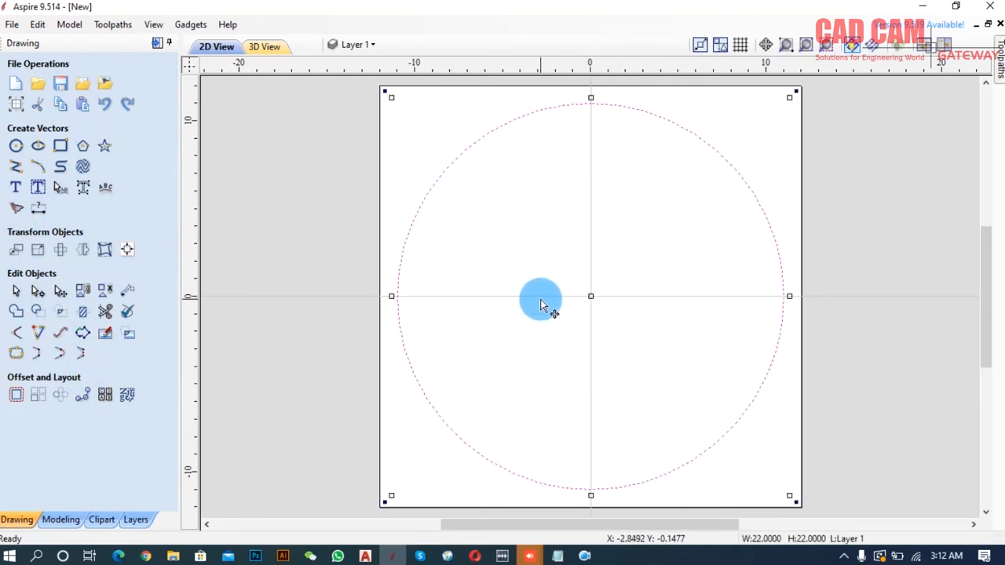
{"action": "key", "text": "ctrl+c"}
{"action": "key", "text": "ctrl+v"}
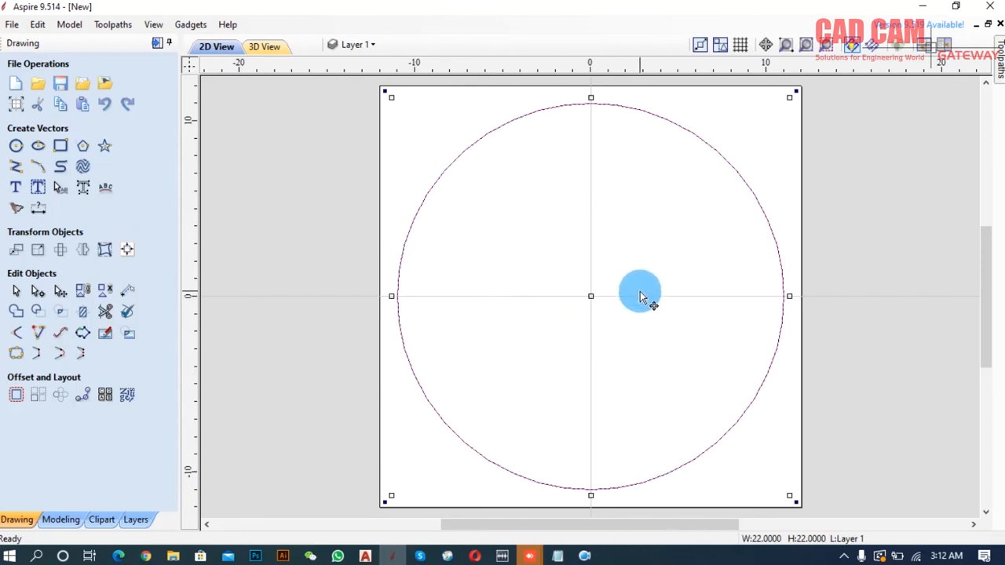
{"action": "left_click_drag", "start_coordinate": [593, 299], "coordinate": [398, 294]}
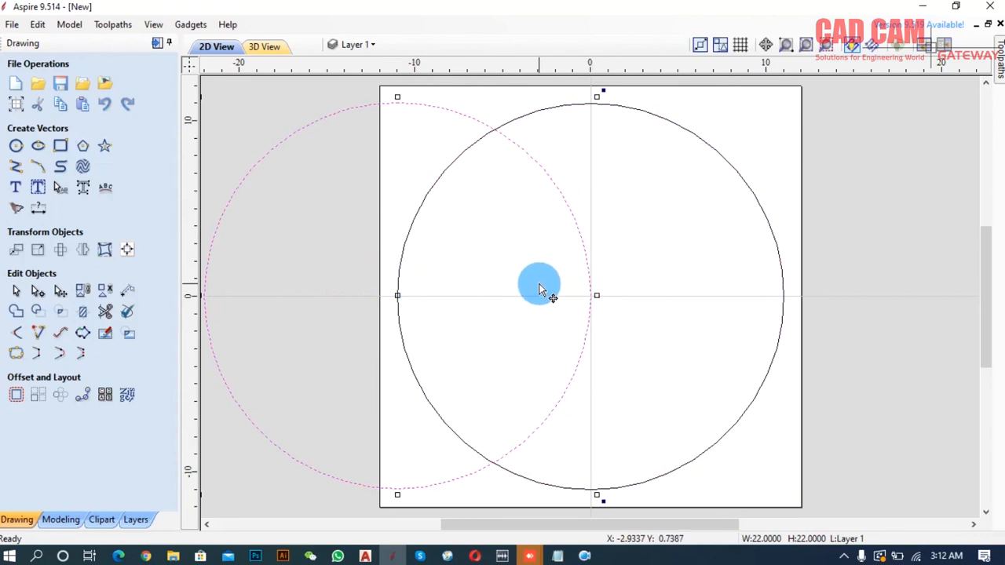
{"action": "key", "text": "ctrl+a"}
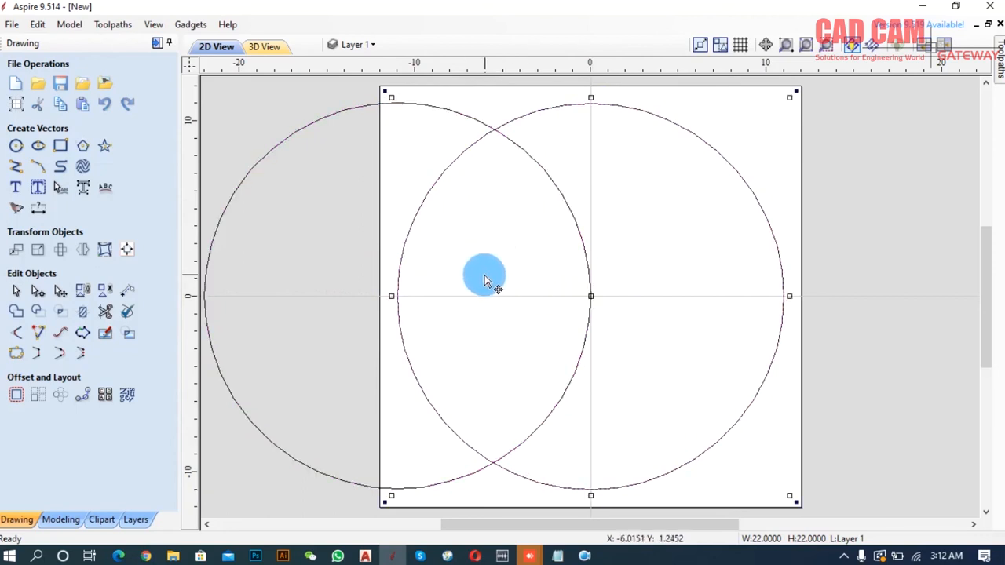
{"action": "left_click_drag", "start_coordinate": [589, 296], "coordinate": [784, 295]}
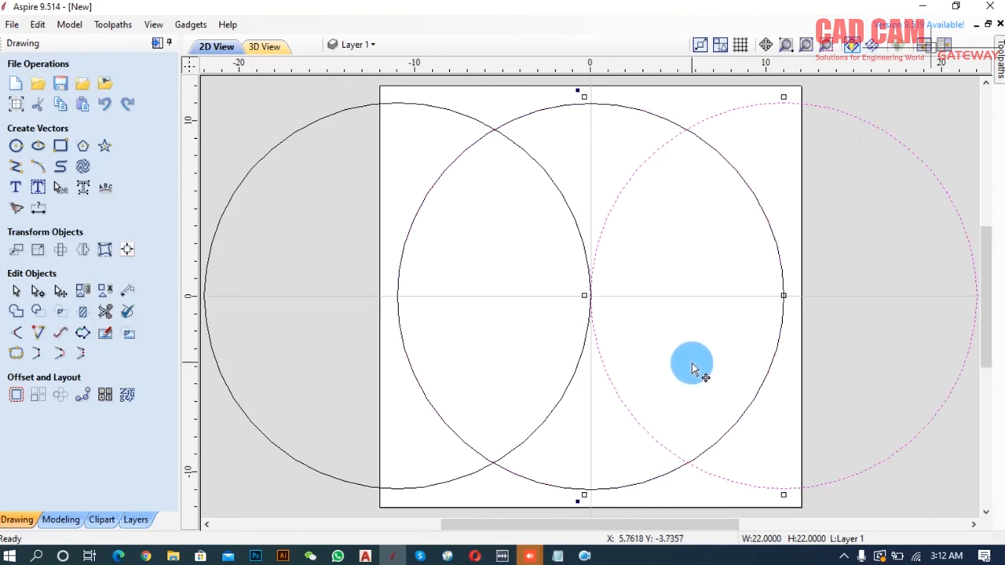
- Place two more copies of the circle, centred on the central circle's top and bottom quadrant points
{"action": "left_click", "coordinate": [629, 489]}
{"action": "left_click_drag", "start_coordinate": [595, 292], "coordinate": [592, 100]}
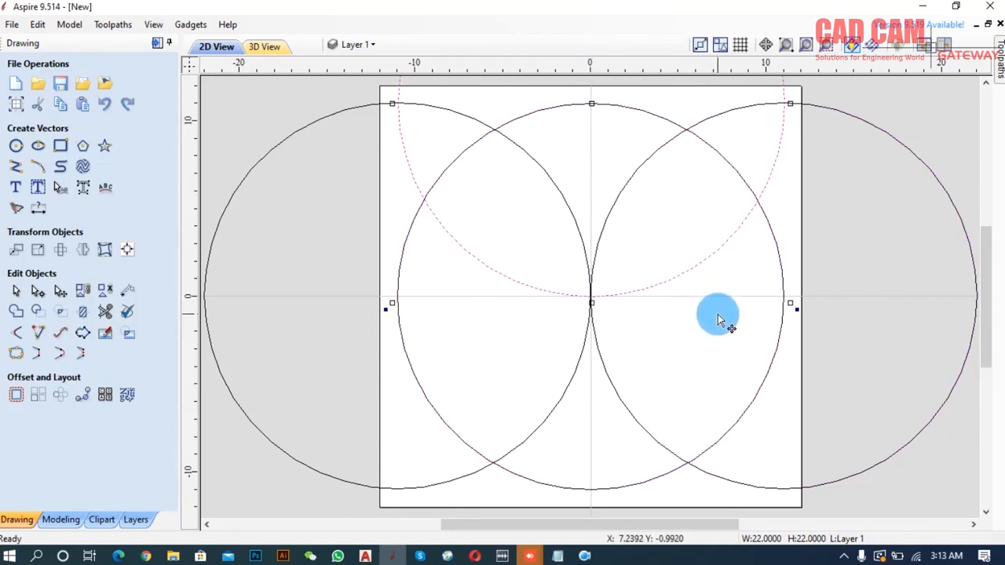
{"action": "left_click", "coordinate": [610, 235]}
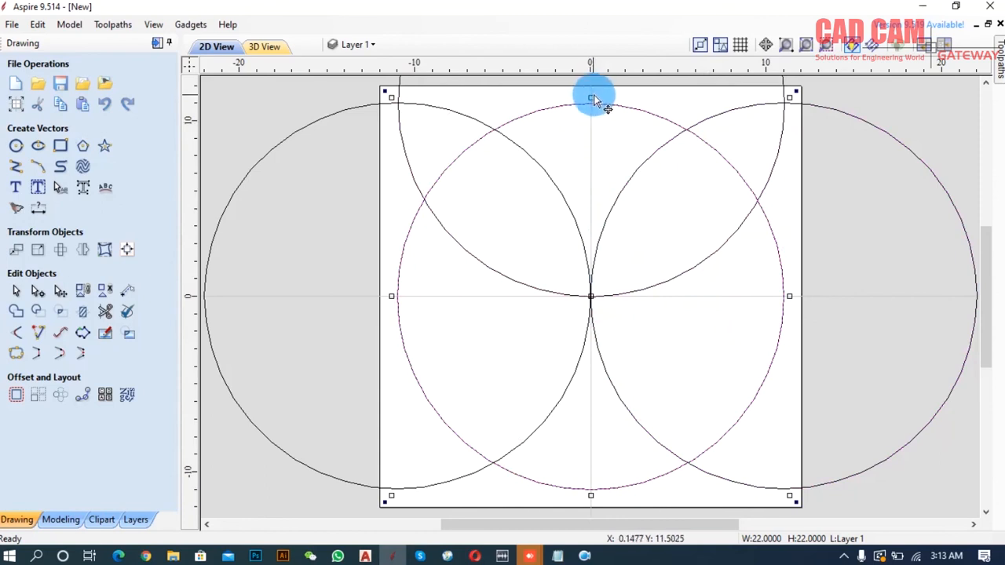
{"action": "left_click_drag", "start_coordinate": [591, 296], "coordinate": [591, 490]}
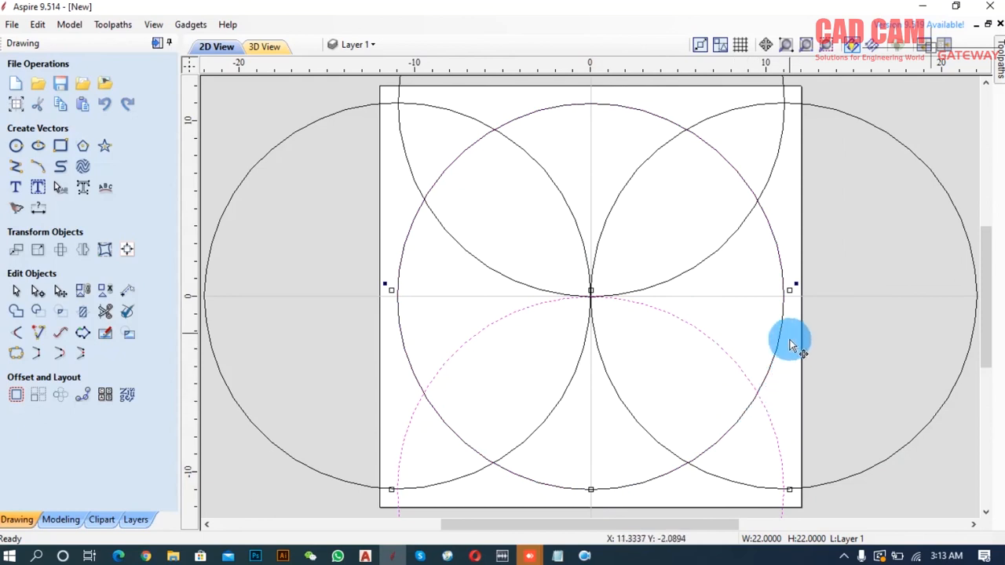
- Delete the central circle and trim away the outer arcs of the four overlapping circles, keeping only the four petals
{"action": "left_click", "coordinate": [729, 163]}
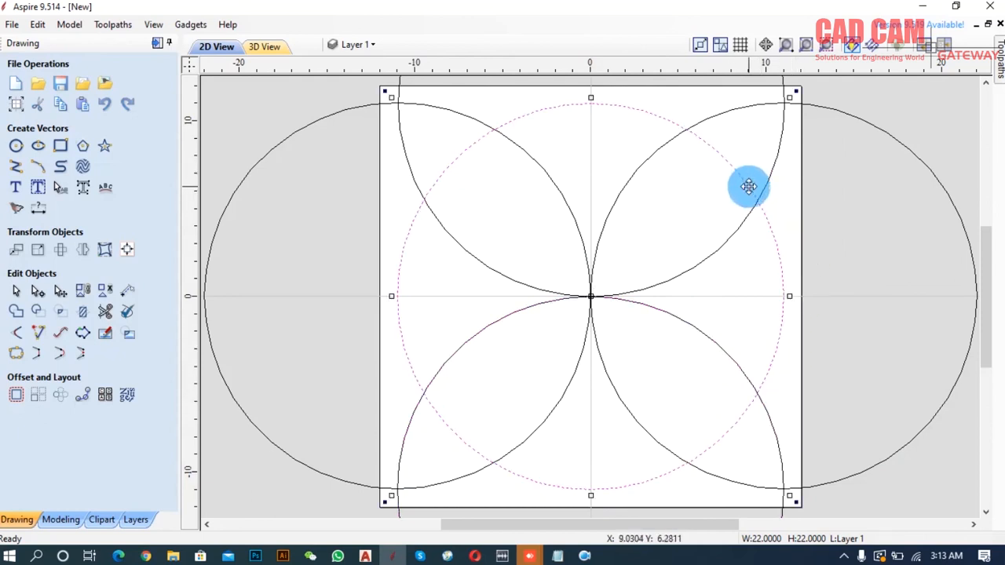
{"action": "key", "text": "Delete"}
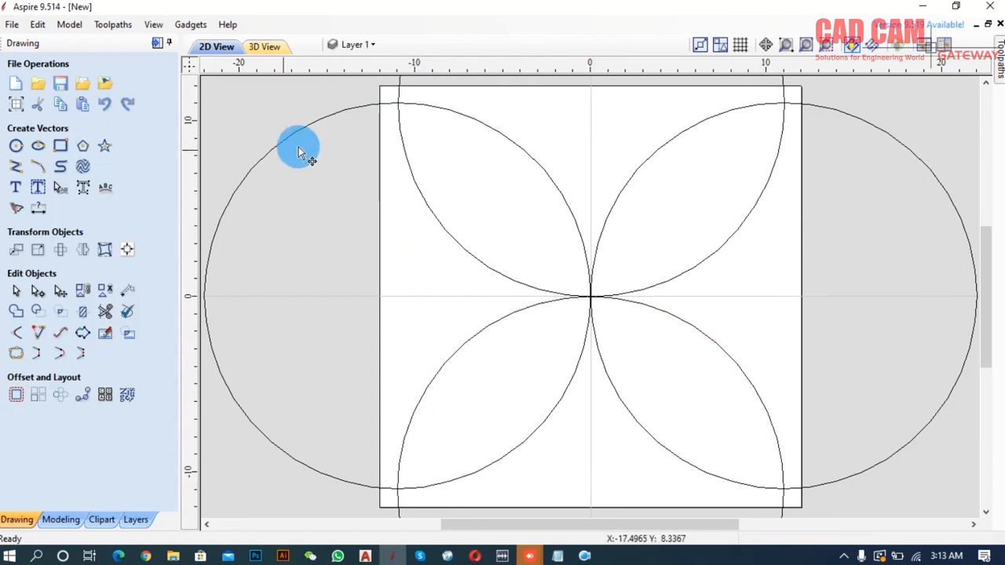
{"action": "left_click", "coordinate": [107, 312]}
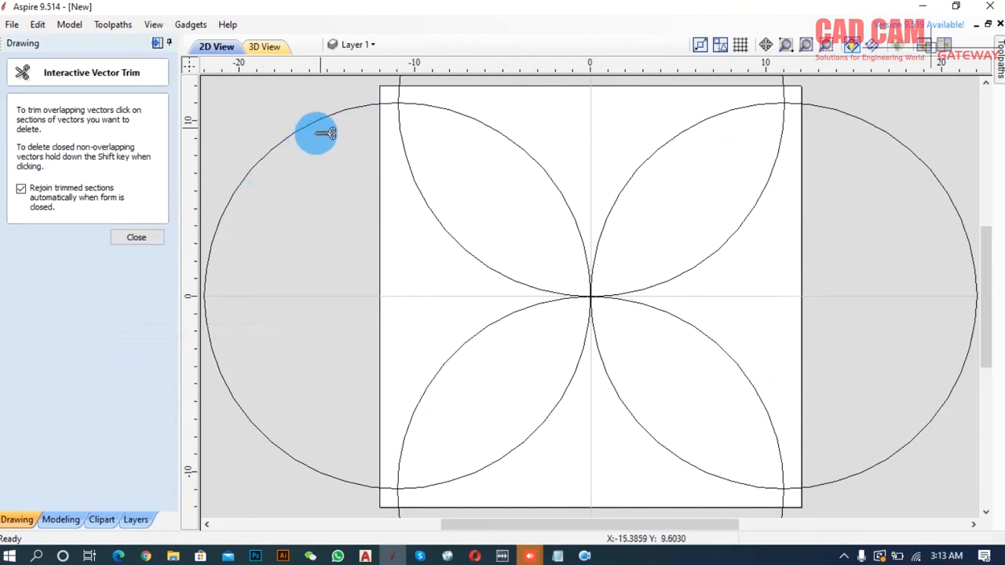
{"action": "left_click", "coordinate": [327, 120]}
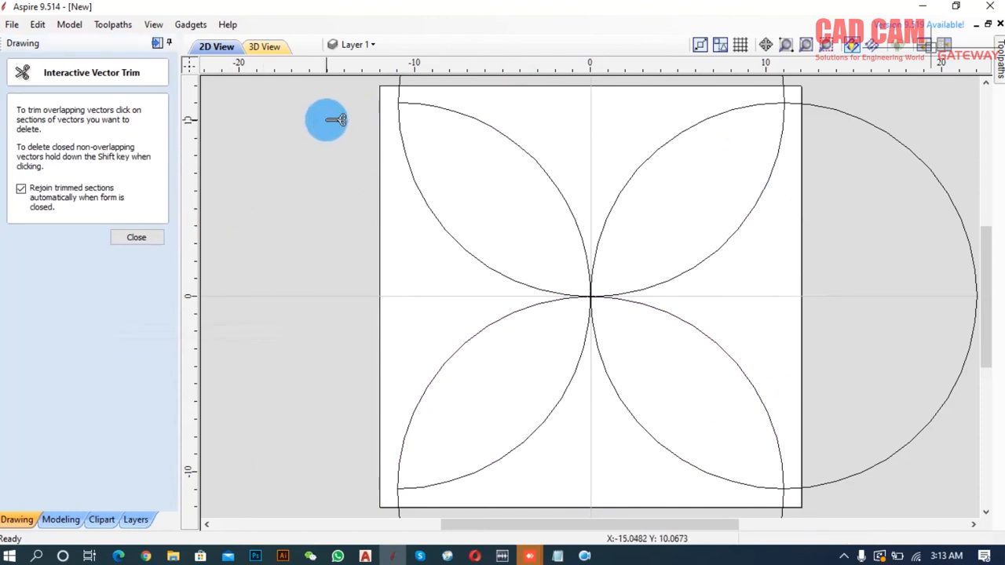
{"action": "left_click", "coordinate": [399, 507]}
{"action": "left_click", "coordinate": [868, 469]}
{"action": "left_click", "coordinate": [782, 89]}
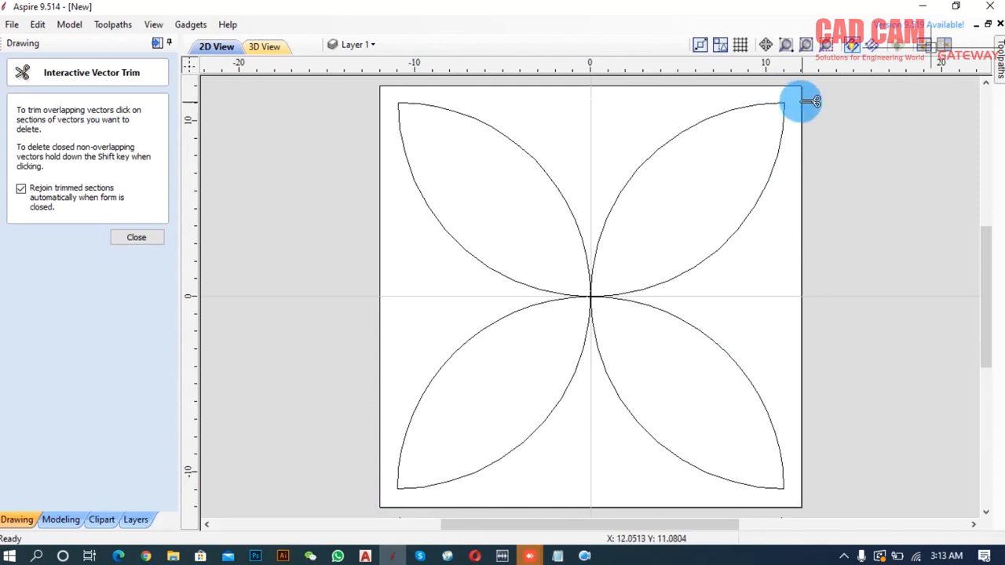
{"action": "left_click", "coordinate": [137, 237]}
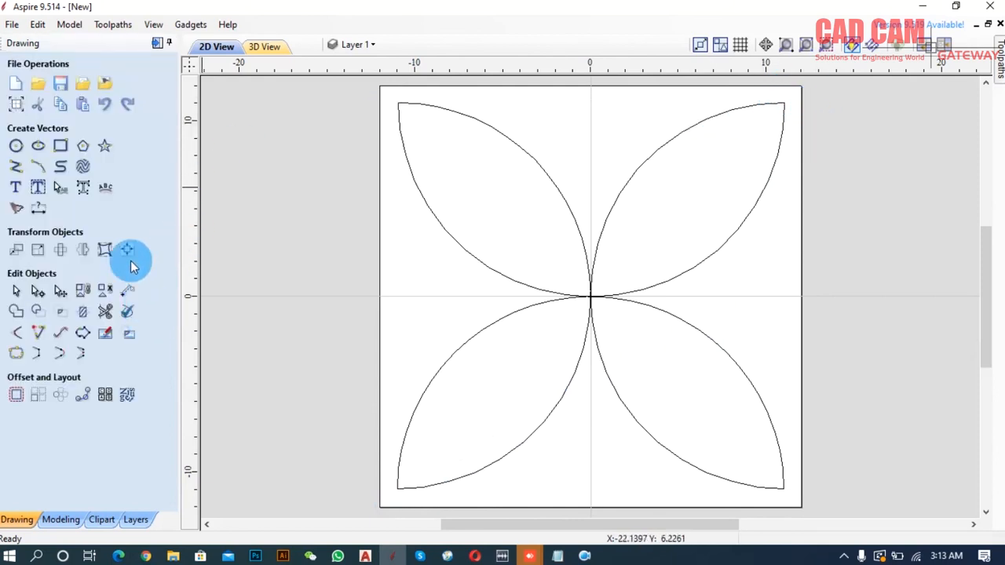
- Draw an arc through three points from the upper-left petal's outer tip to X 0, Y 0, with a radius of about 17.06 inches
{"action": "left_click", "coordinate": [39, 168]}
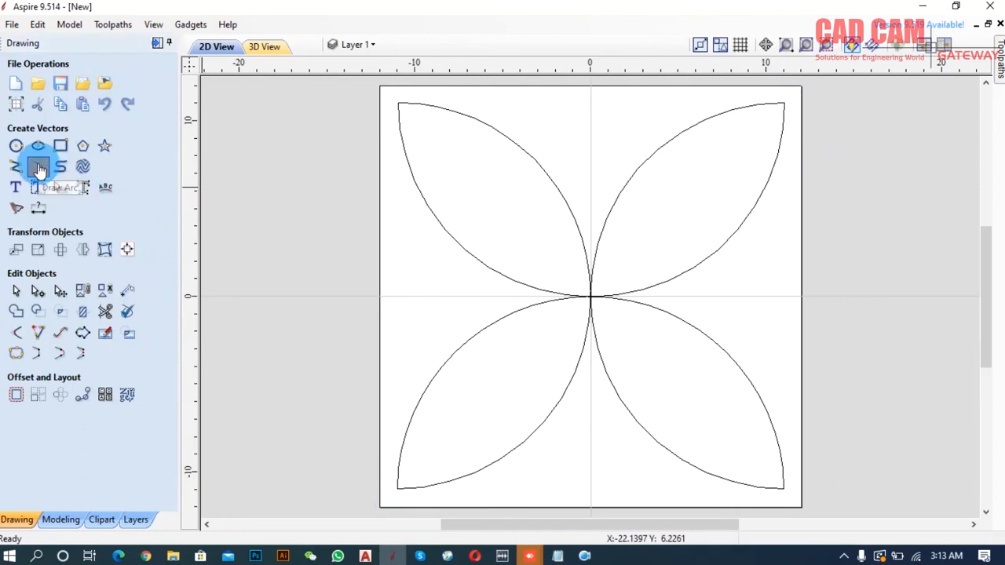
{"action": "left_click", "coordinate": [400, 104]}
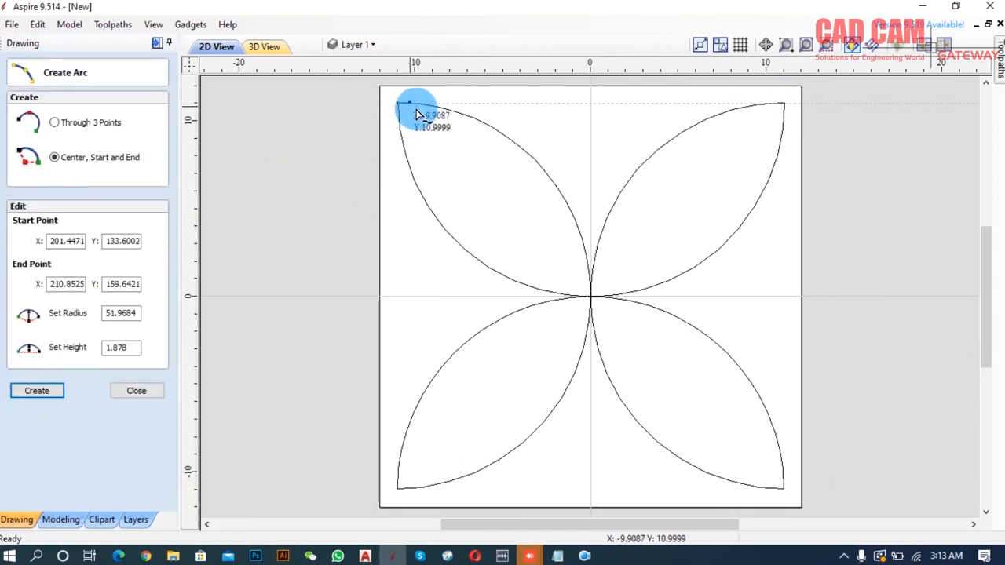
{"action": "left_click", "coordinate": [532, 248]}
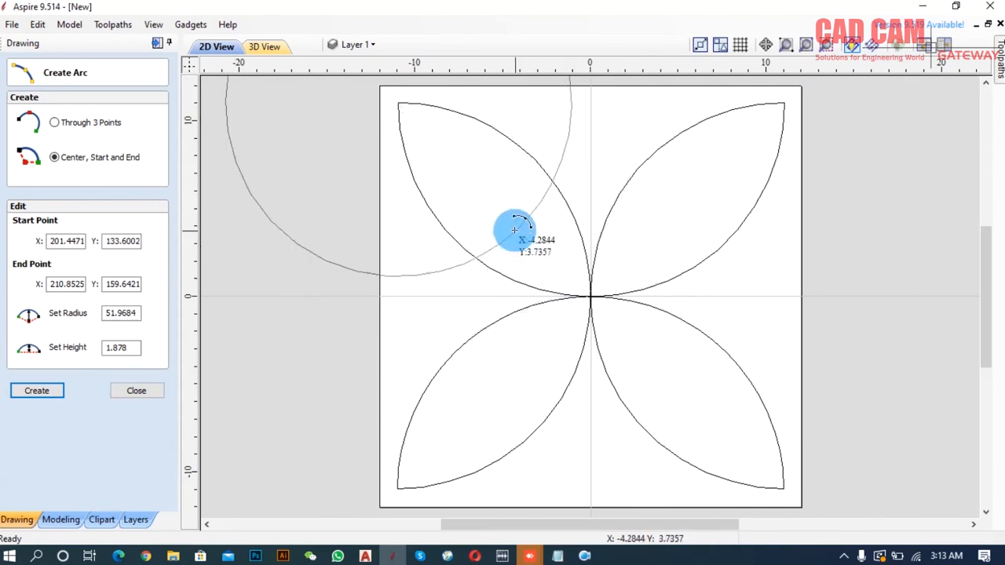
{"action": "left_click", "coordinate": [55, 124]}
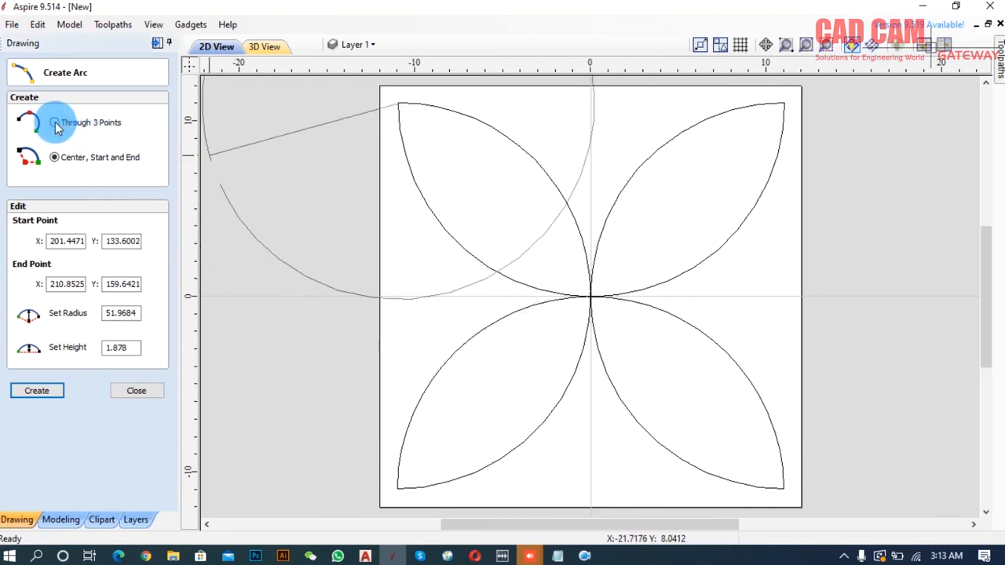
{"action": "left_click", "coordinate": [400, 100]}
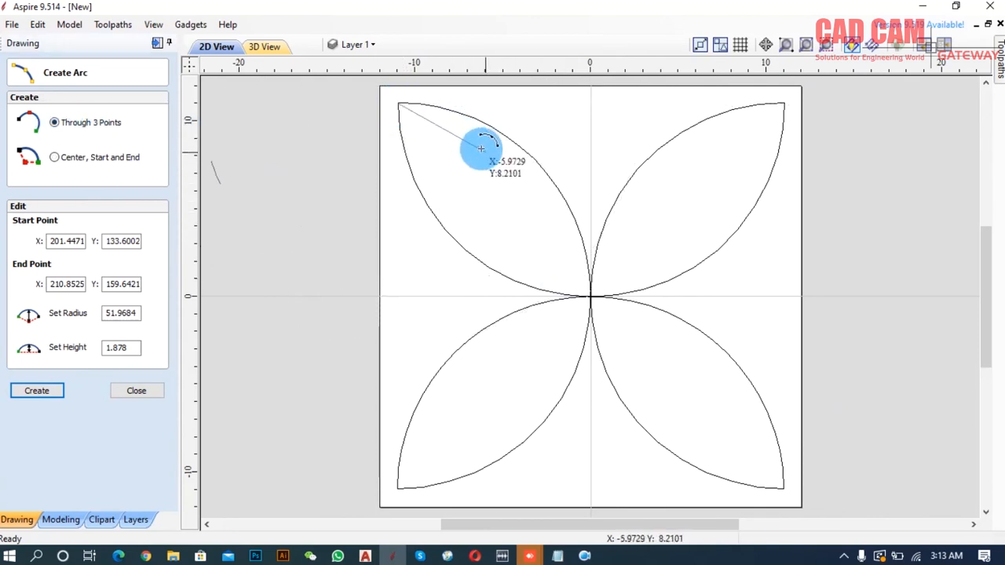
{"action": "left_click", "coordinate": [590, 295]}
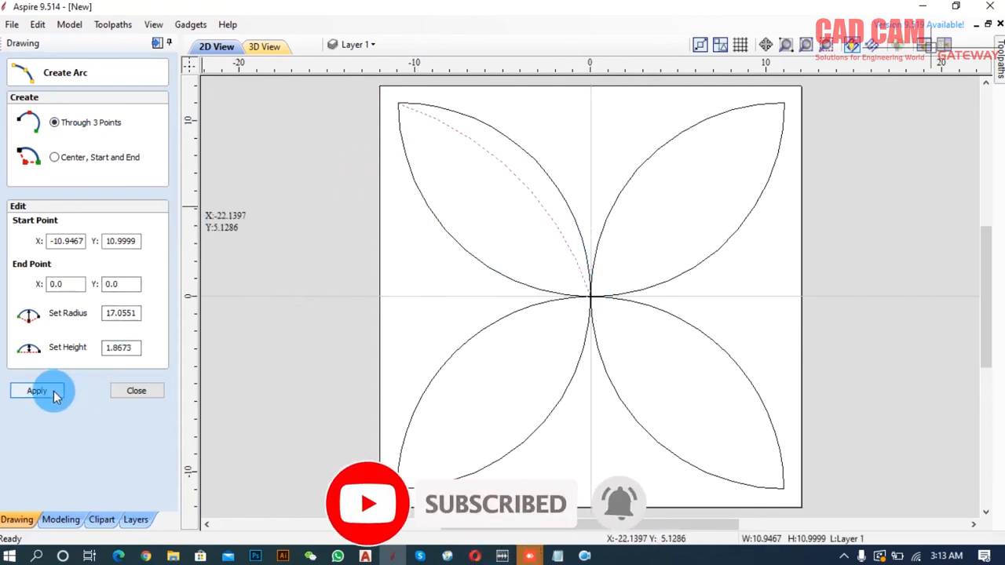
- Draw a second arc through three points from the upper-left petal's outer tip to X 0, Y 0, bowed toward the lower edge with a radius of about 18.65 inches
{"action": "left_click", "coordinate": [399, 104]}
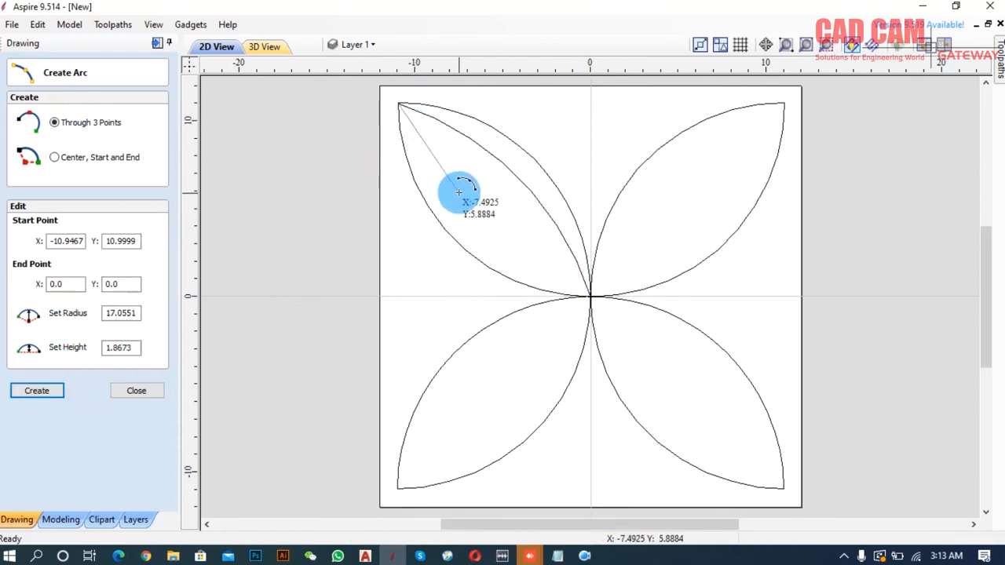
{"action": "left_click", "coordinate": [465, 216]}
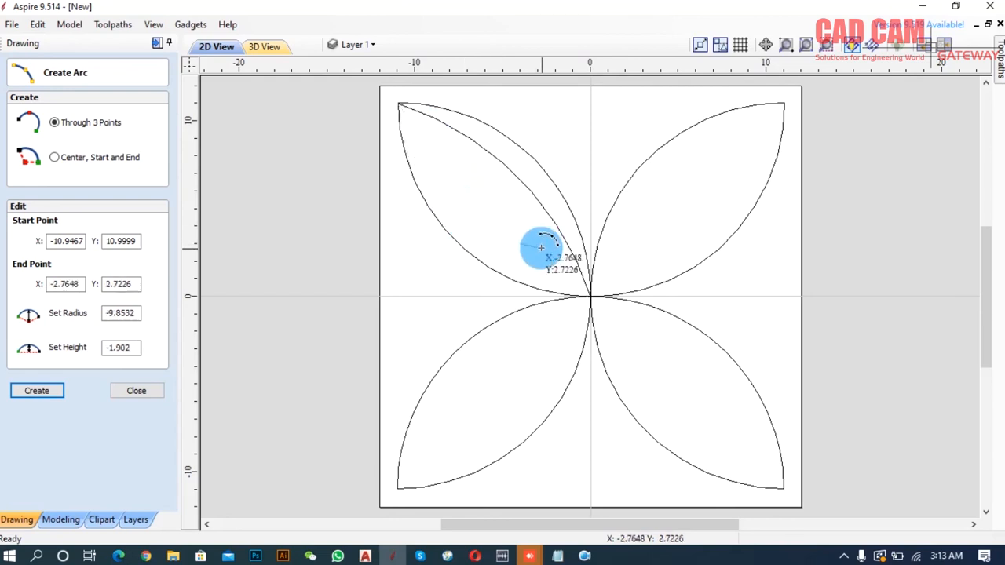
{"action": "left_click", "coordinate": [590, 295]}
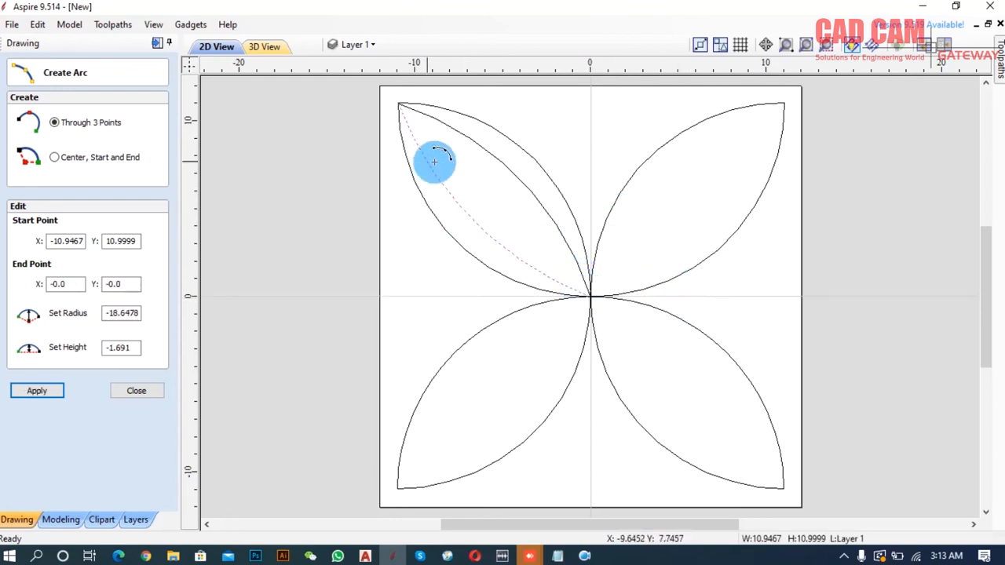
{"action": "left_click", "coordinate": [36, 391]}
{"action": "left_click", "coordinate": [136, 390]}
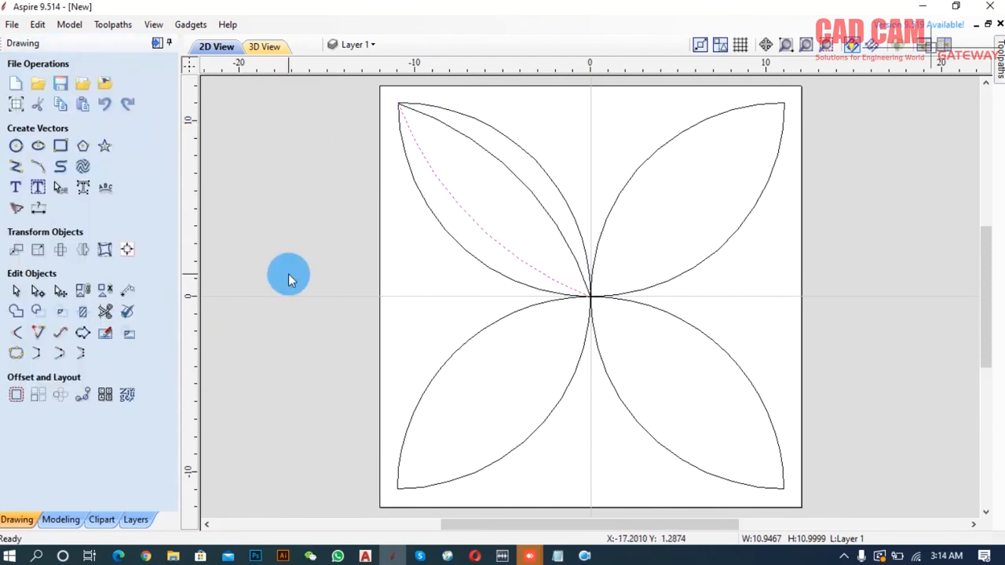
- Group the two inner arcs of the upper-left petal into one object
{"action": "left_click", "coordinate": [494, 163]}
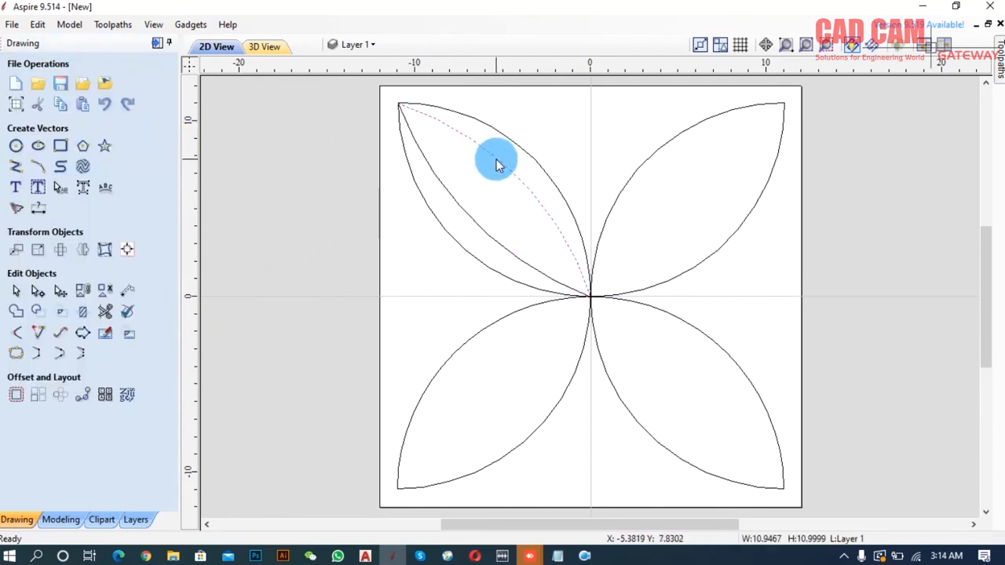
{"action": "left_click", "coordinate": [430, 169], "text": "shift"}
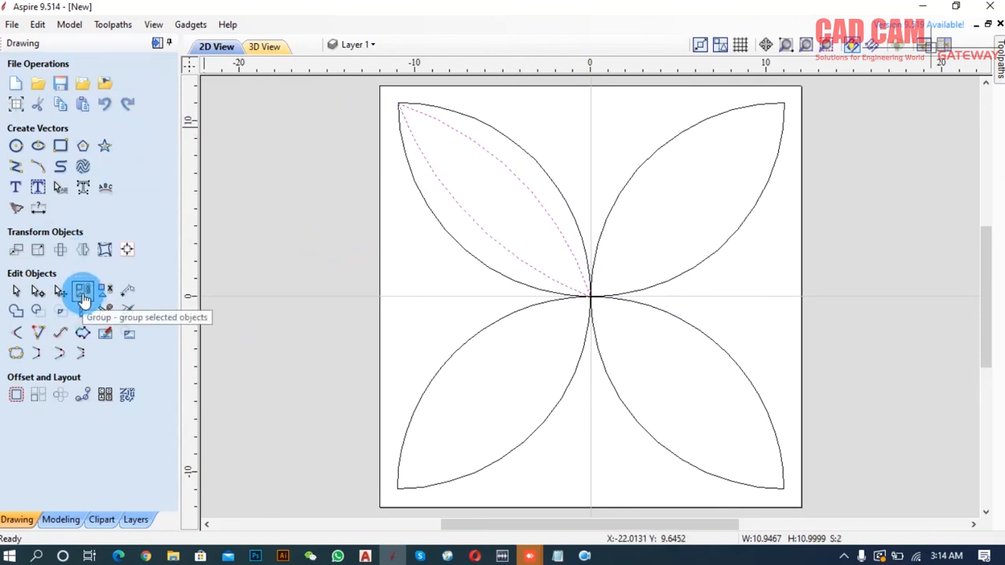
{"action": "left_click", "coordinate": [83, 297]}
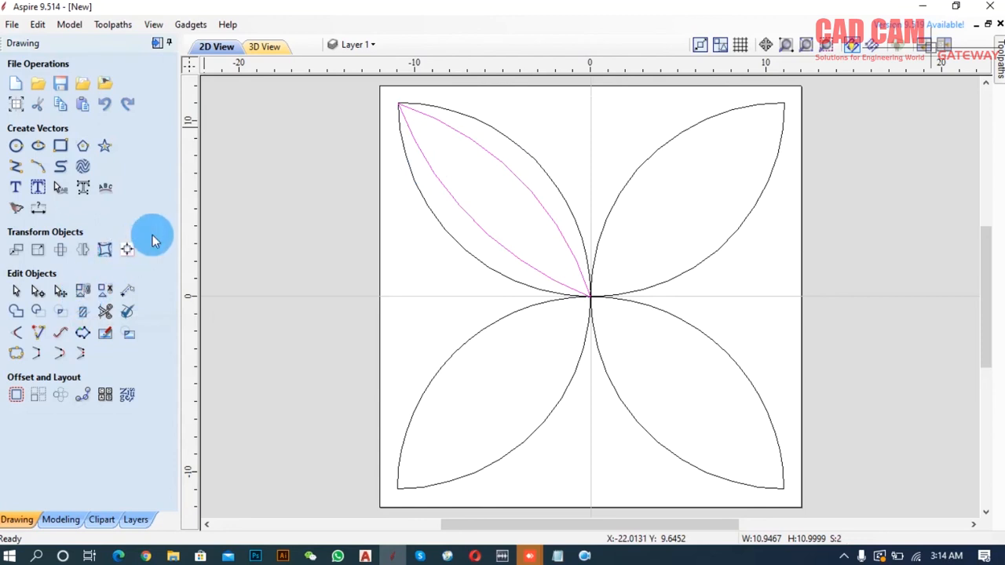
- Mirror a copy of the grouped arcs into the upper-right petal, and mirror copies of both groups down into the two lower petals
{"action": "left_click", "coordinate": [84, 251]}
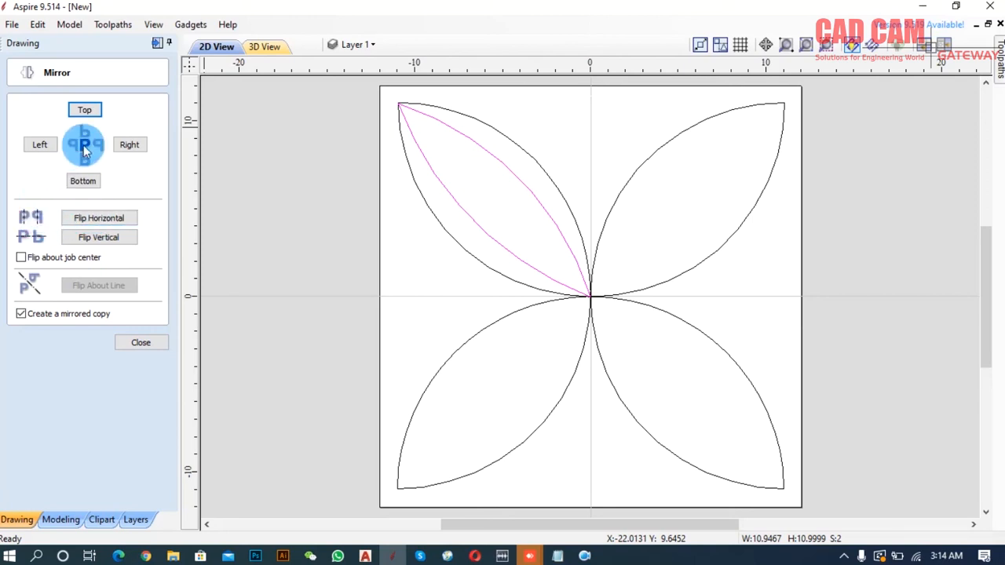
{"action": "left_click", "coordinate": [130, 147]}
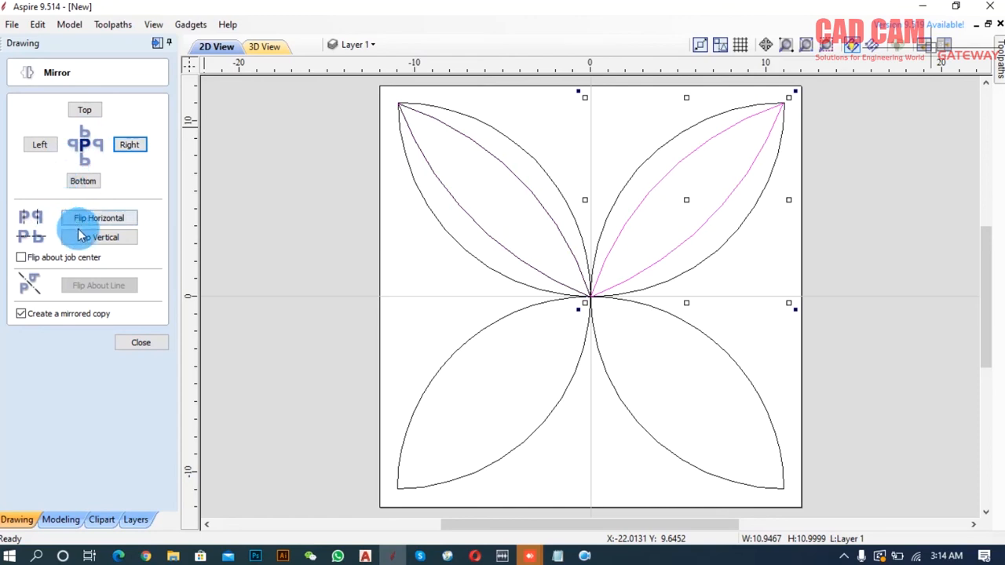
{"action": "left_click", "coordinate": [477, 225], "text": "shift"}
{"action": "left_click", "coordinate": [85, 182]}
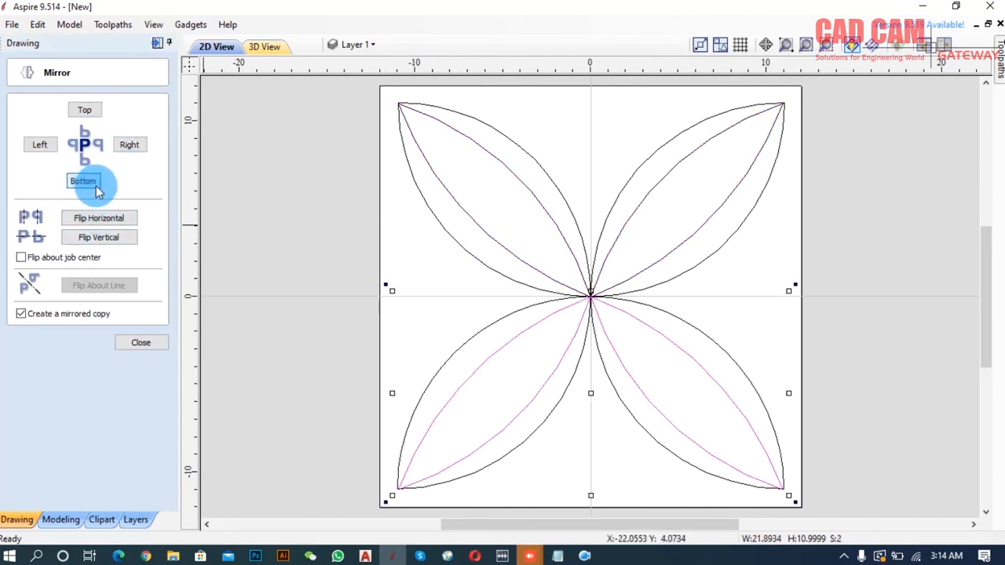
{"action": "left_click", "coordinate": [351, 235]}
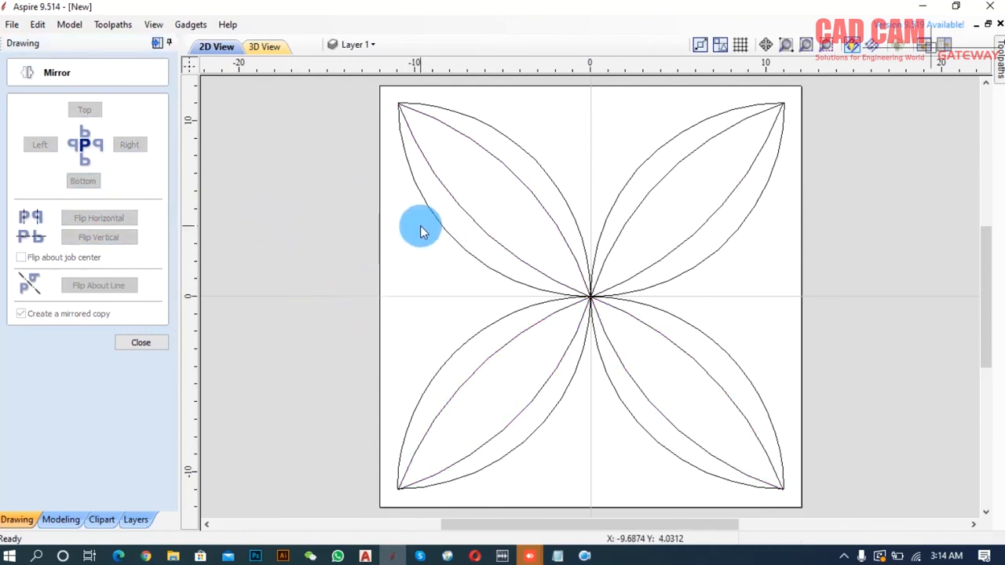
{"action": "left_click", "coordinate": [150, 342]}
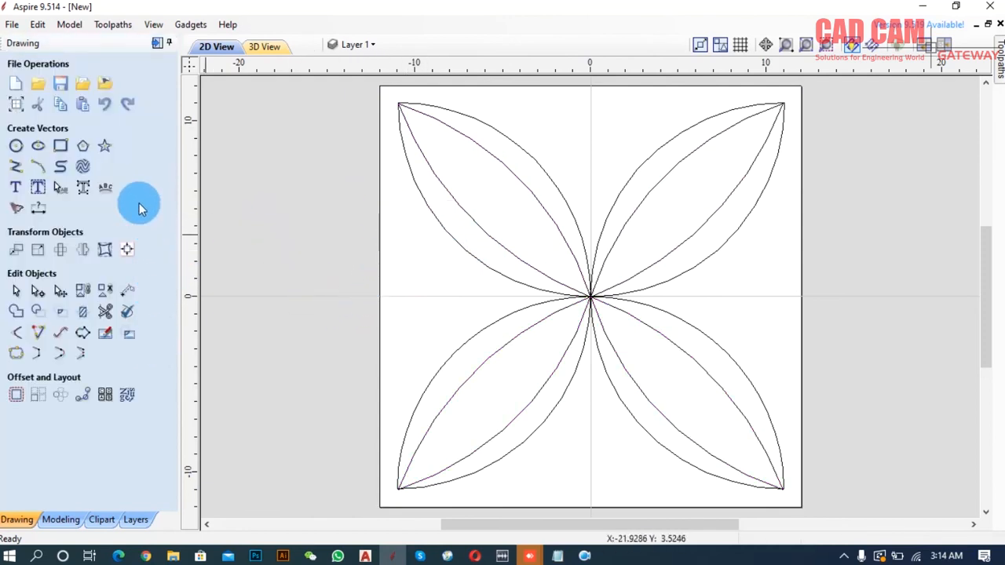